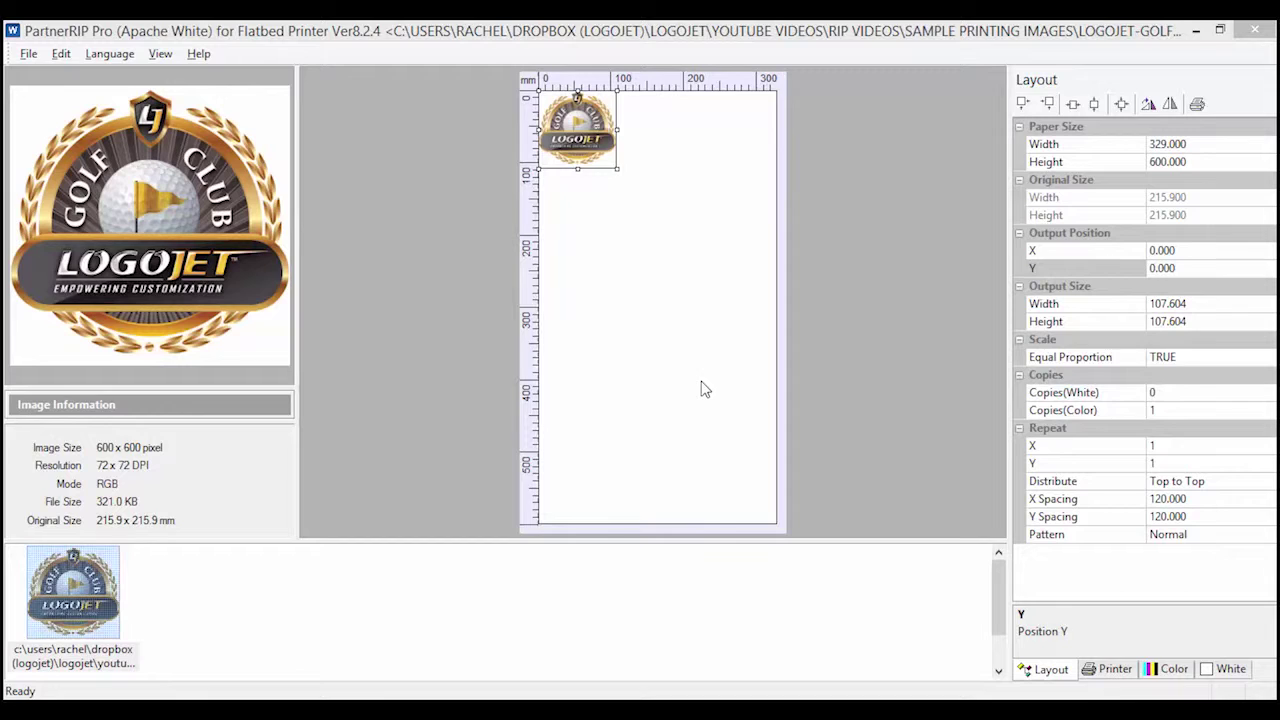
Step: Set the logo's Output Position X to 40 mm under Layout
click(1062, 676)
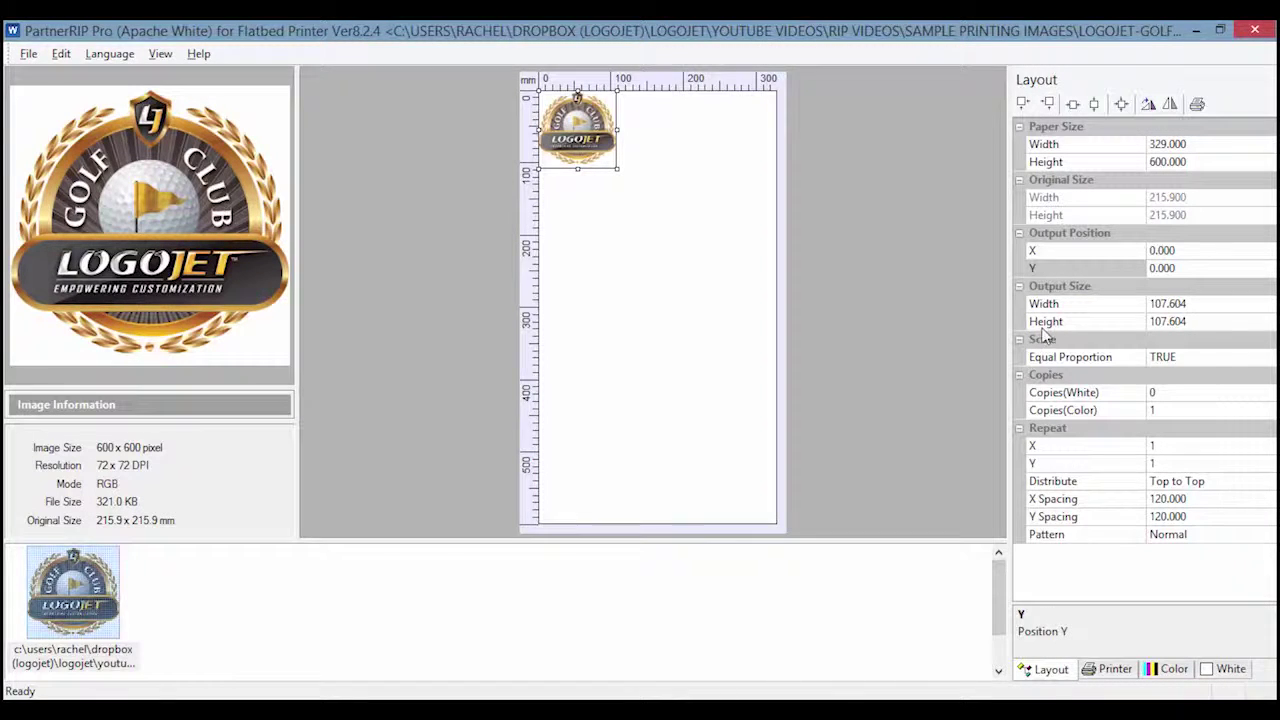
click(1076, 232)
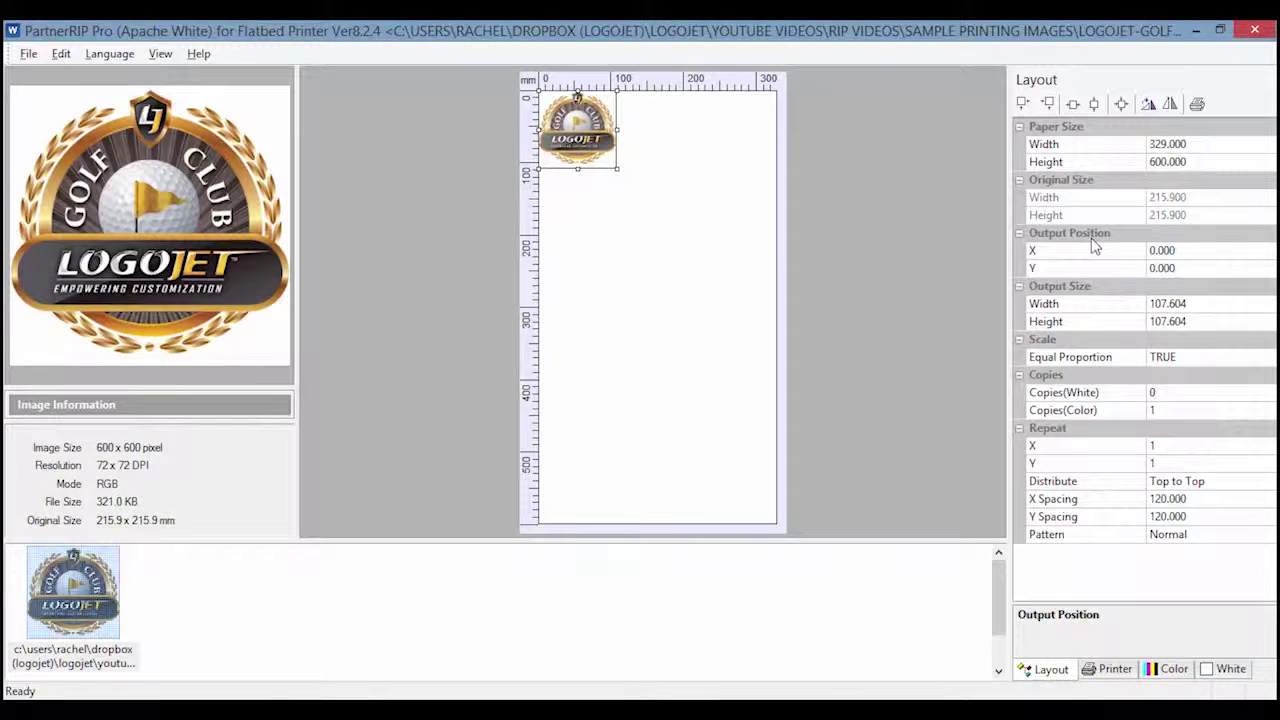
click(1090, 256)
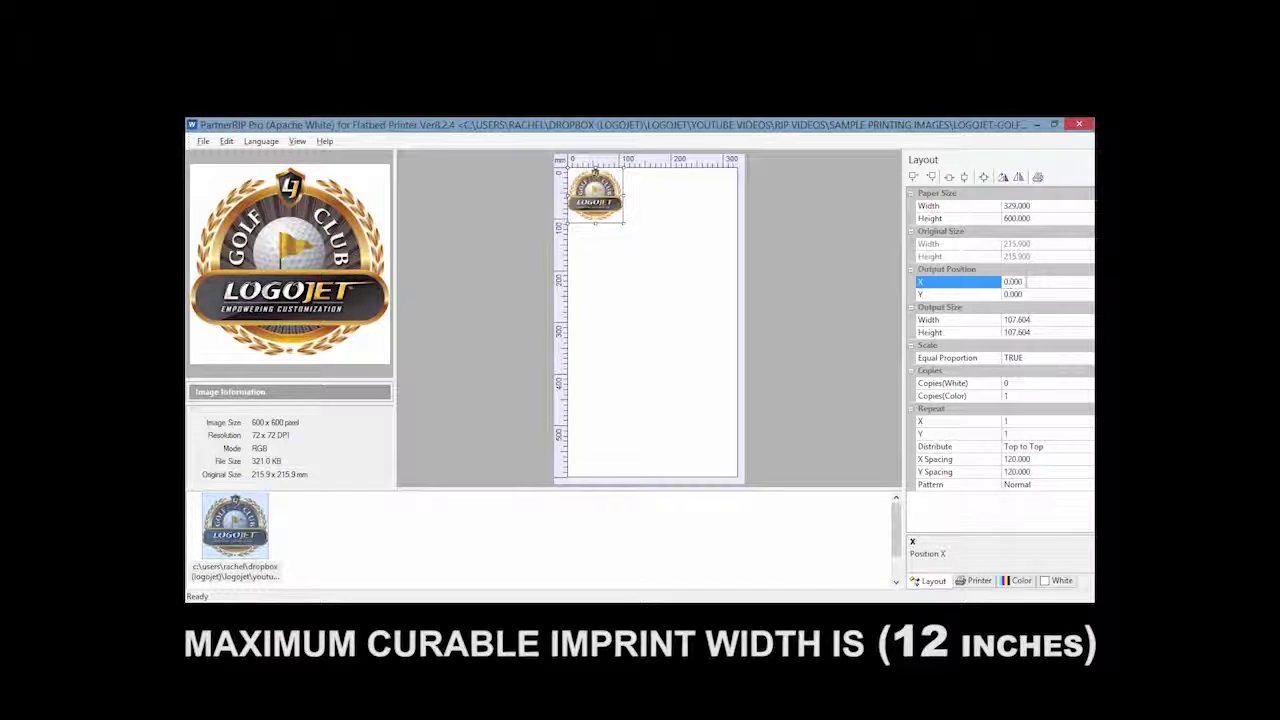
click(999, 282)
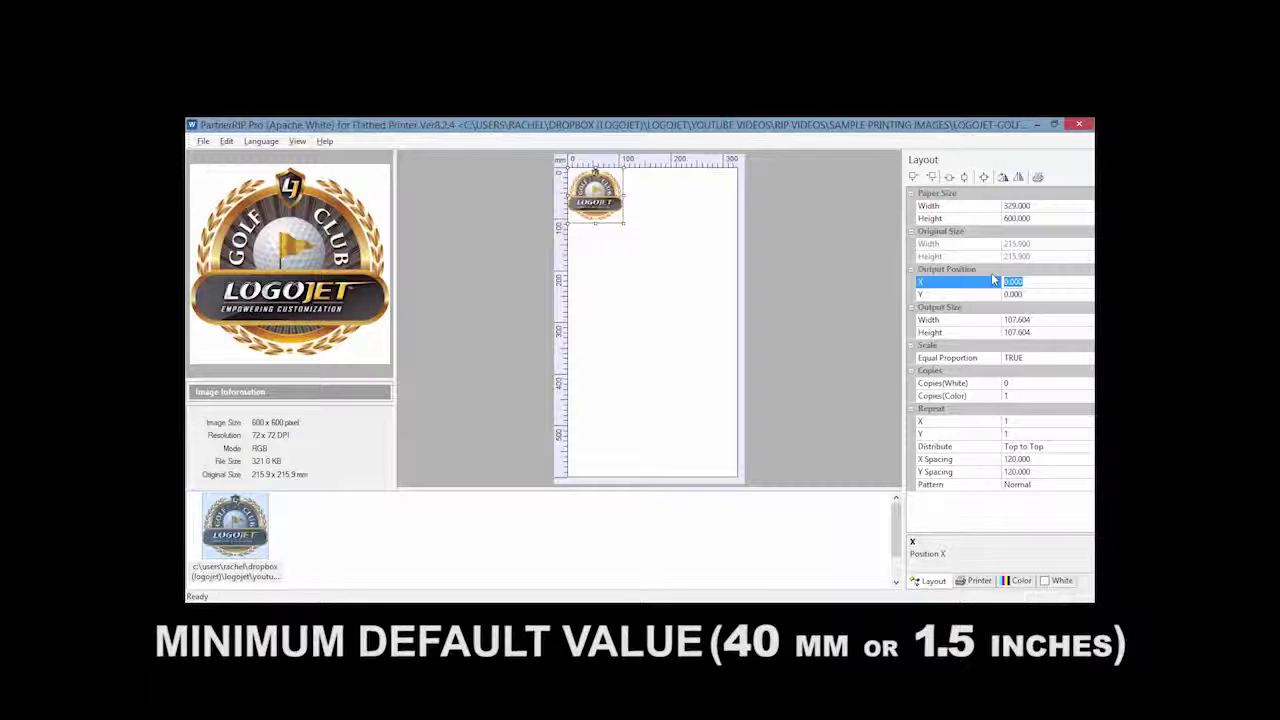
text(40)
key(Return)
key(Tab)
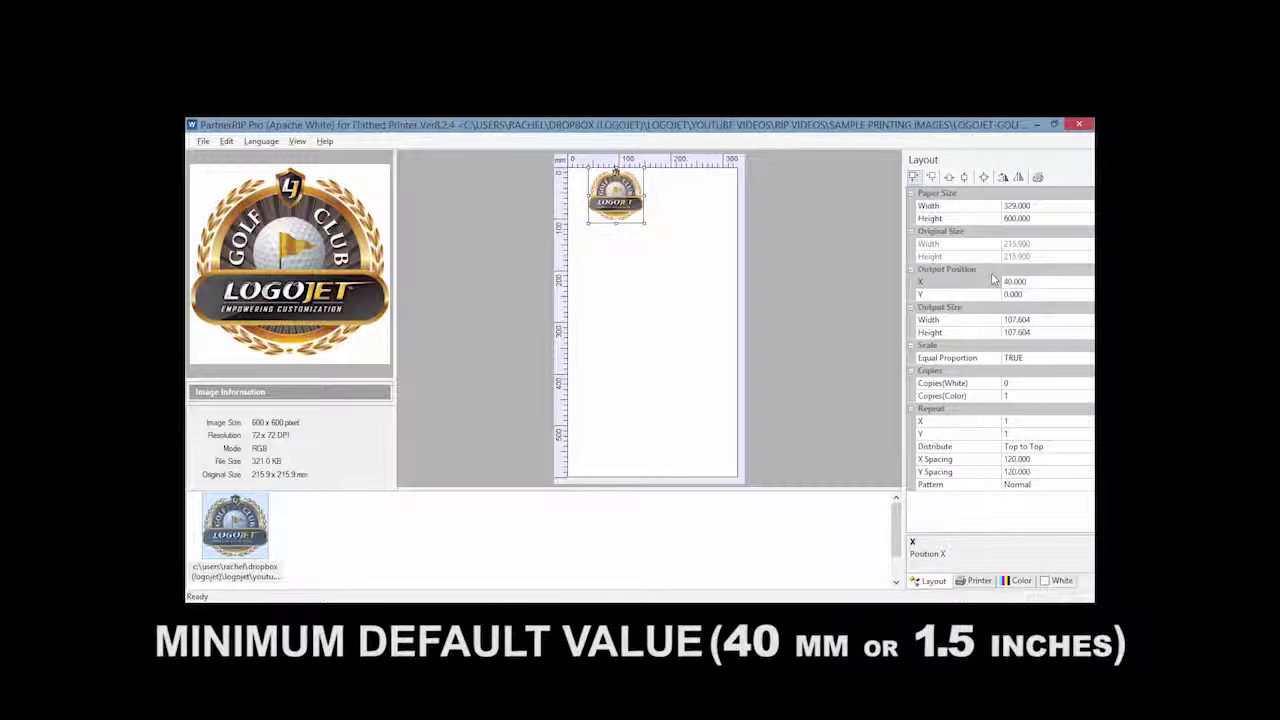
click(937, 296)
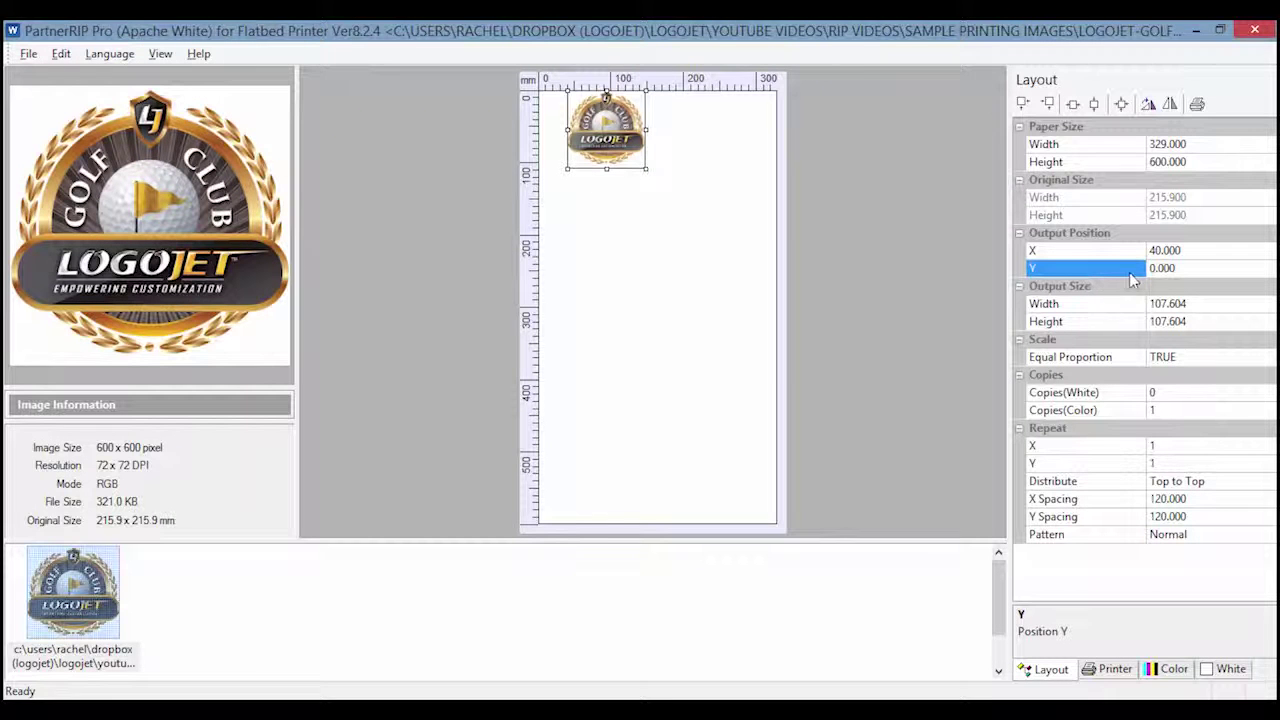
click(1172, 268)
Step: Replace the Output Position Y value 0.000 with 40.000
drag(1202, 268, 1146, 269)
text(40.000)
key(Return)
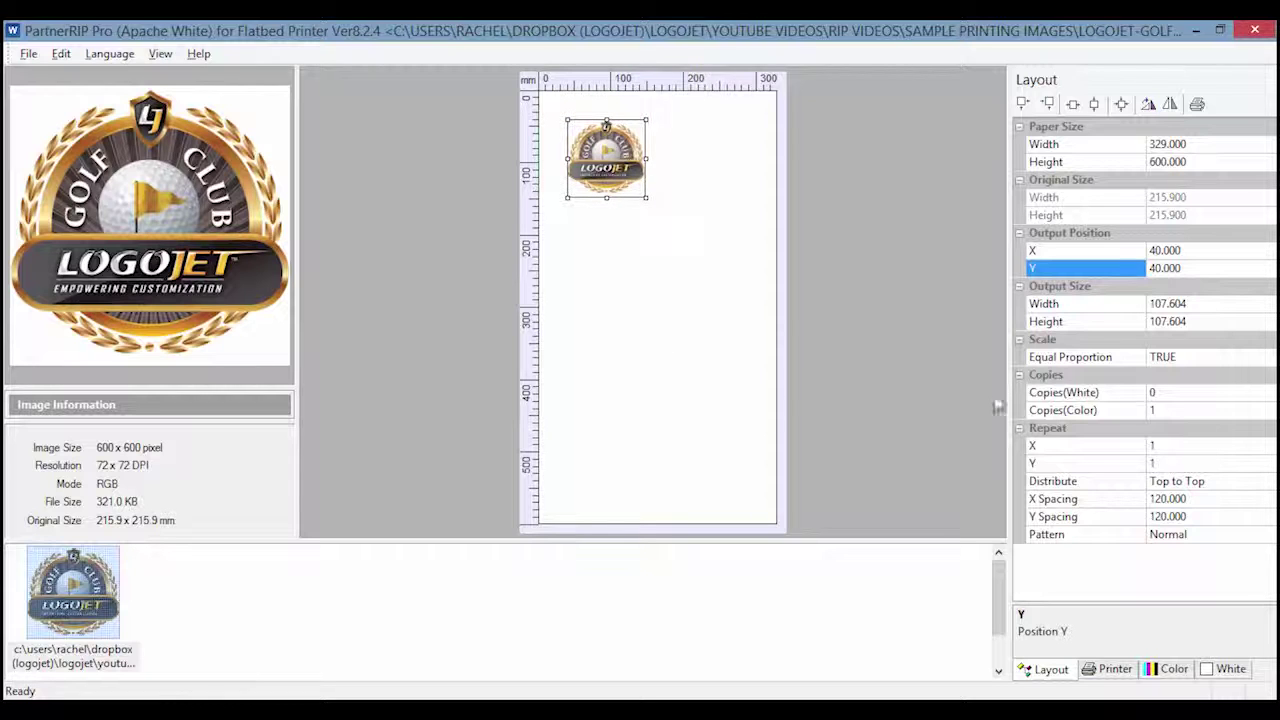
click(1076, 428)
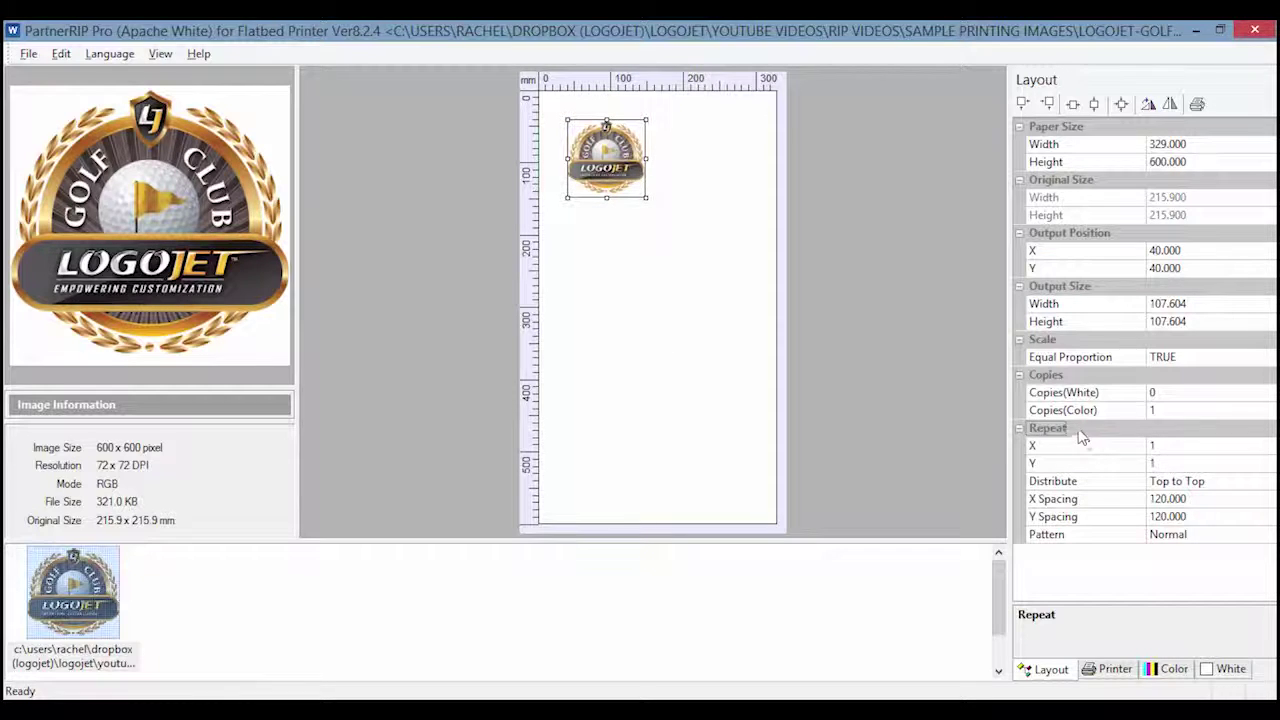
Step: Set Repeat to 2 copies across (X) and 4 rows down (Y)
click(1198, 445)
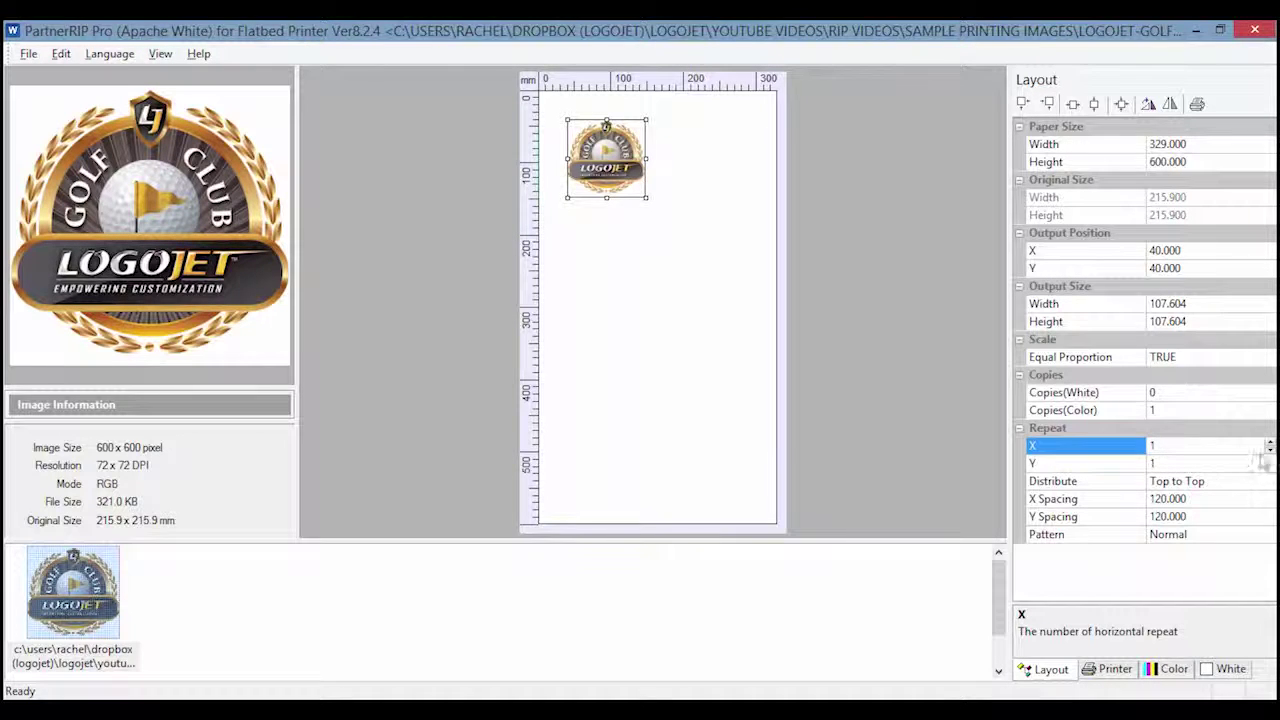
click(1269, 444)
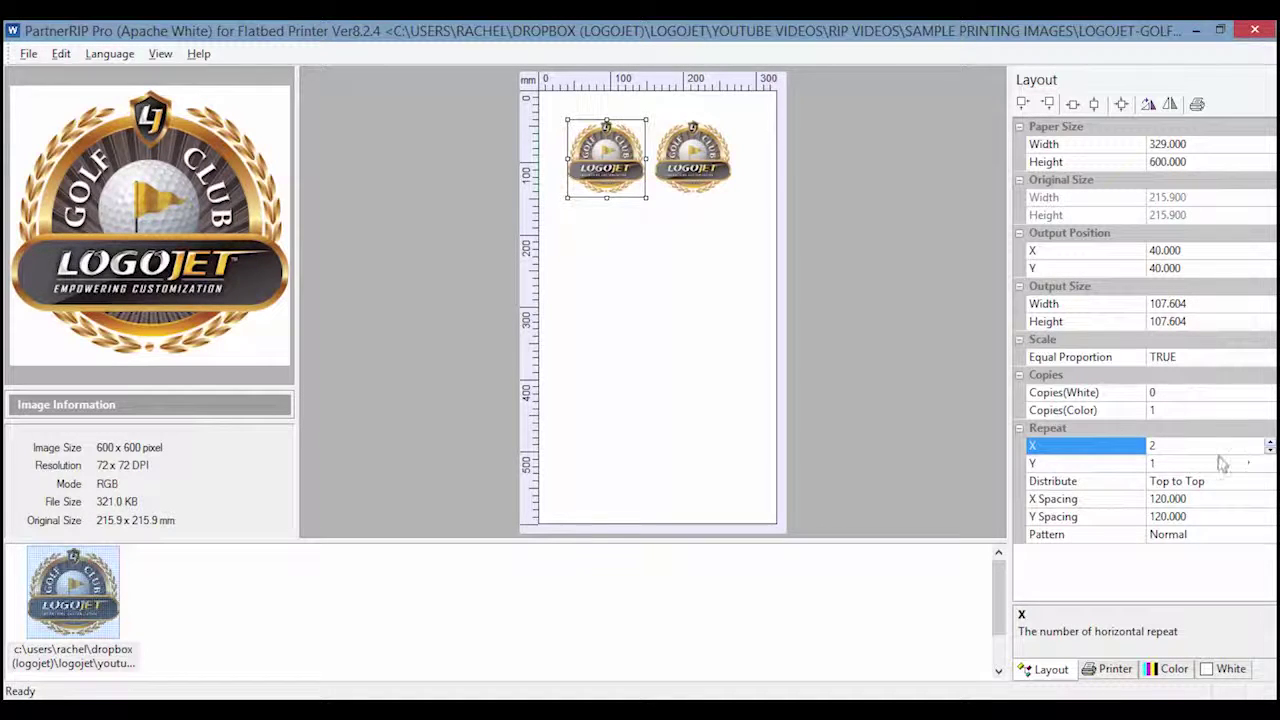
click(1124, 466)
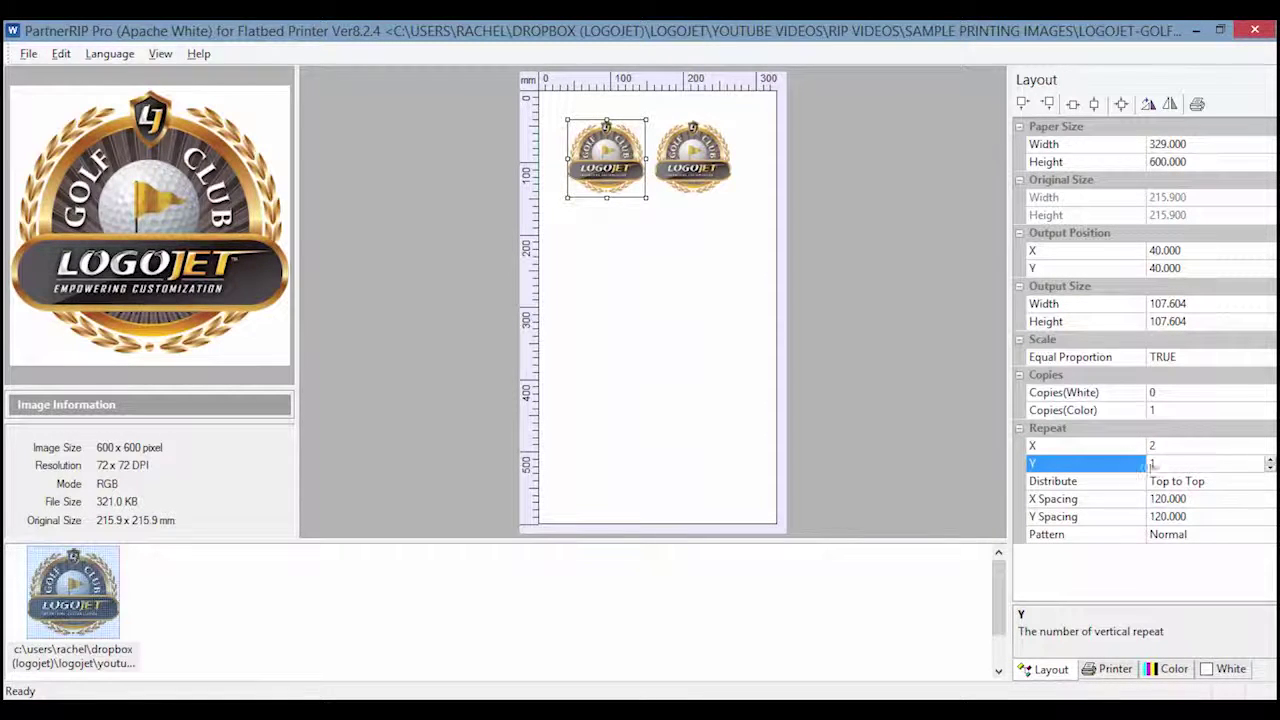
click(1270, 462)
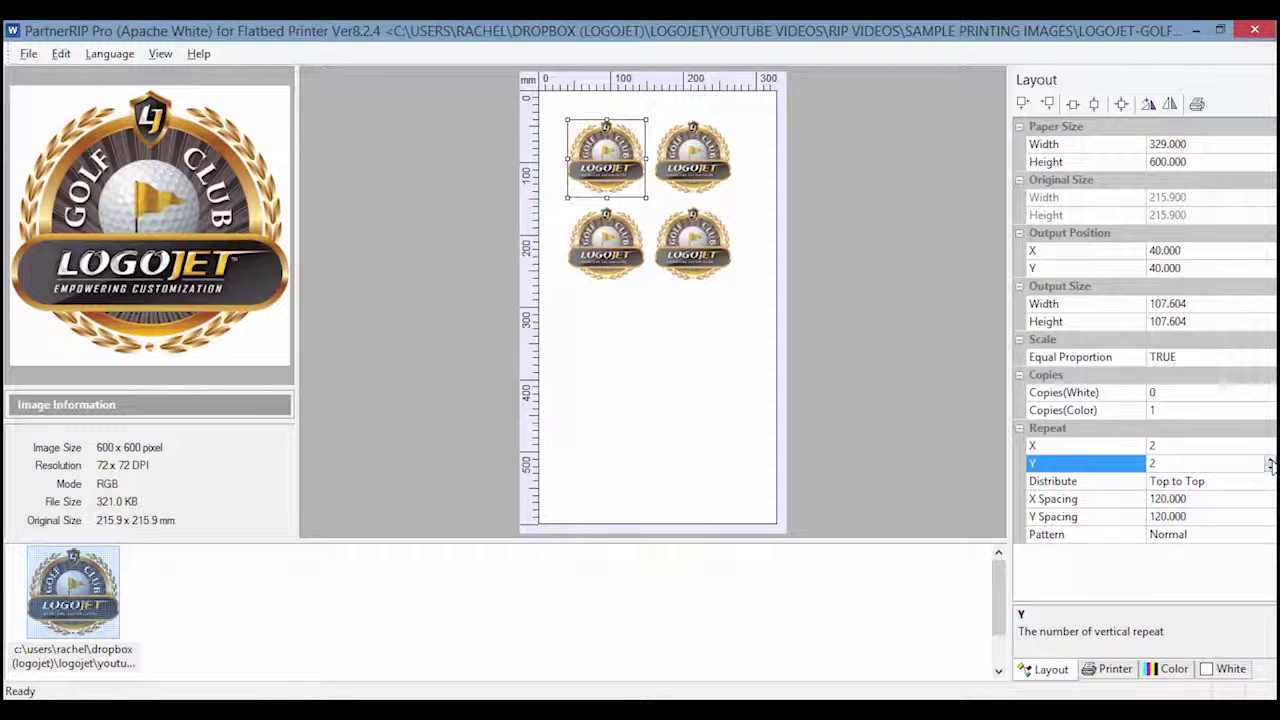
click(1270, 462)
click(1270, 462)
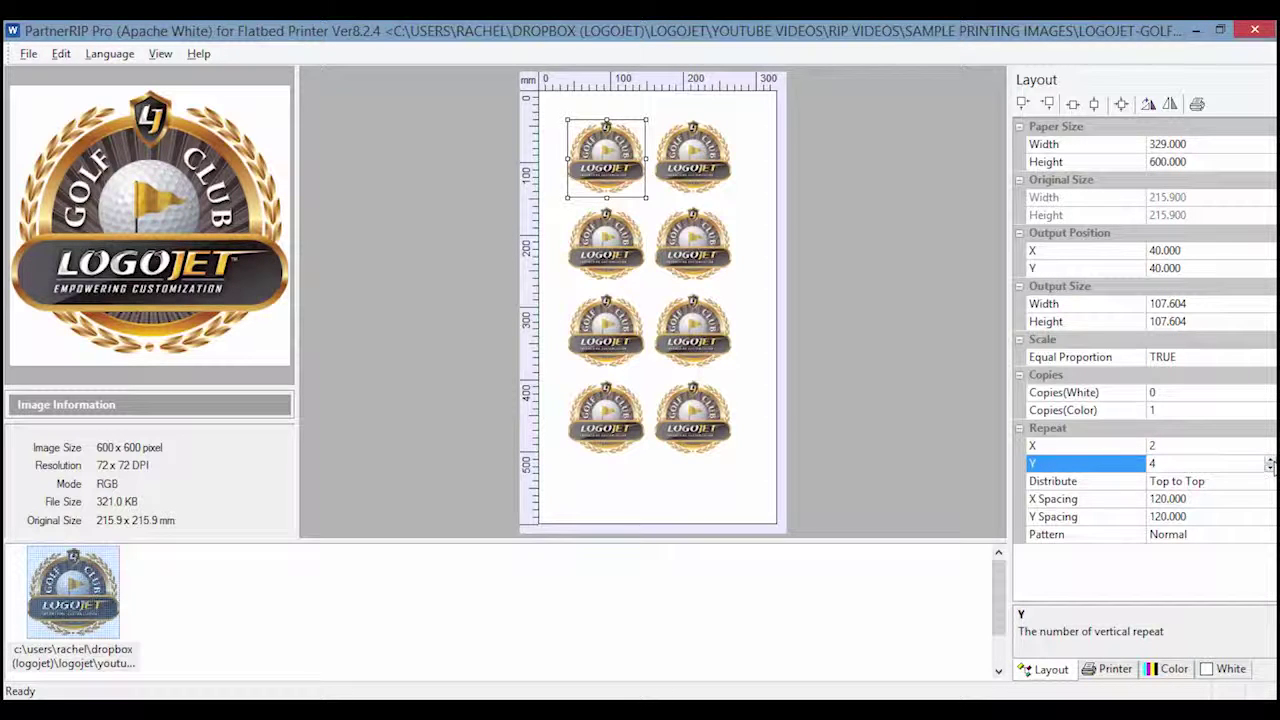
click(1119, 487)
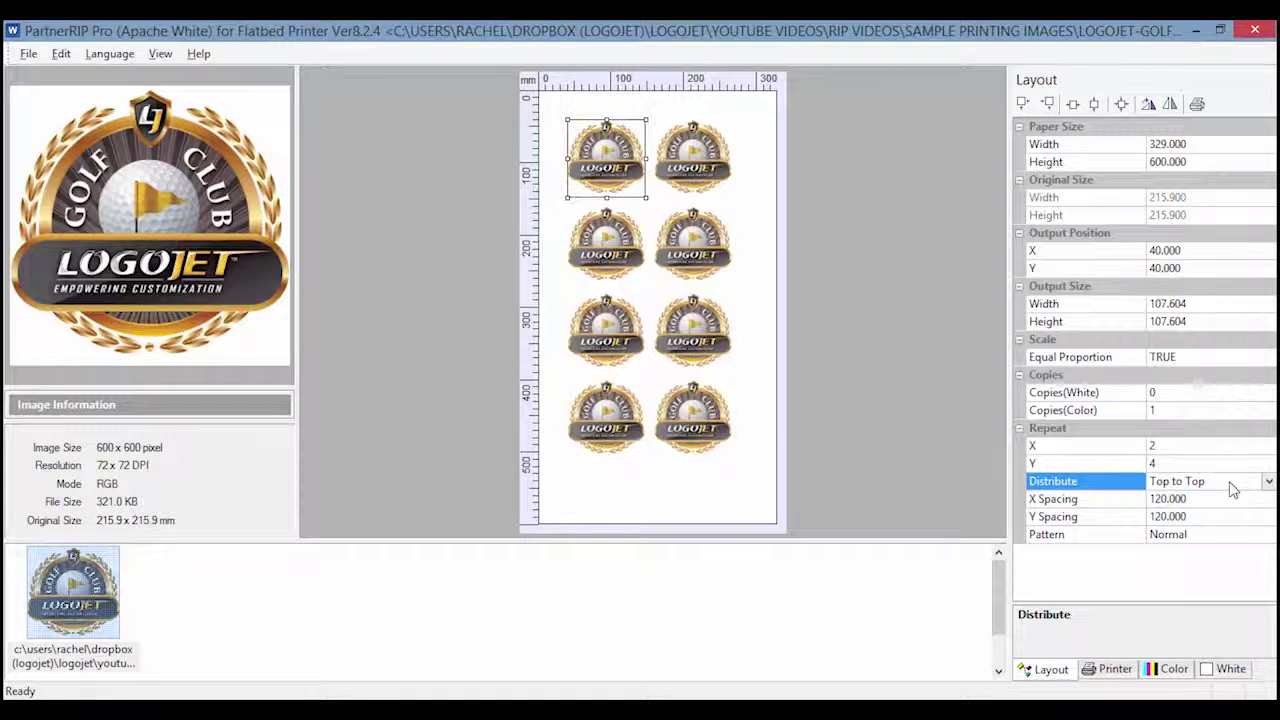
click(1268, 482)
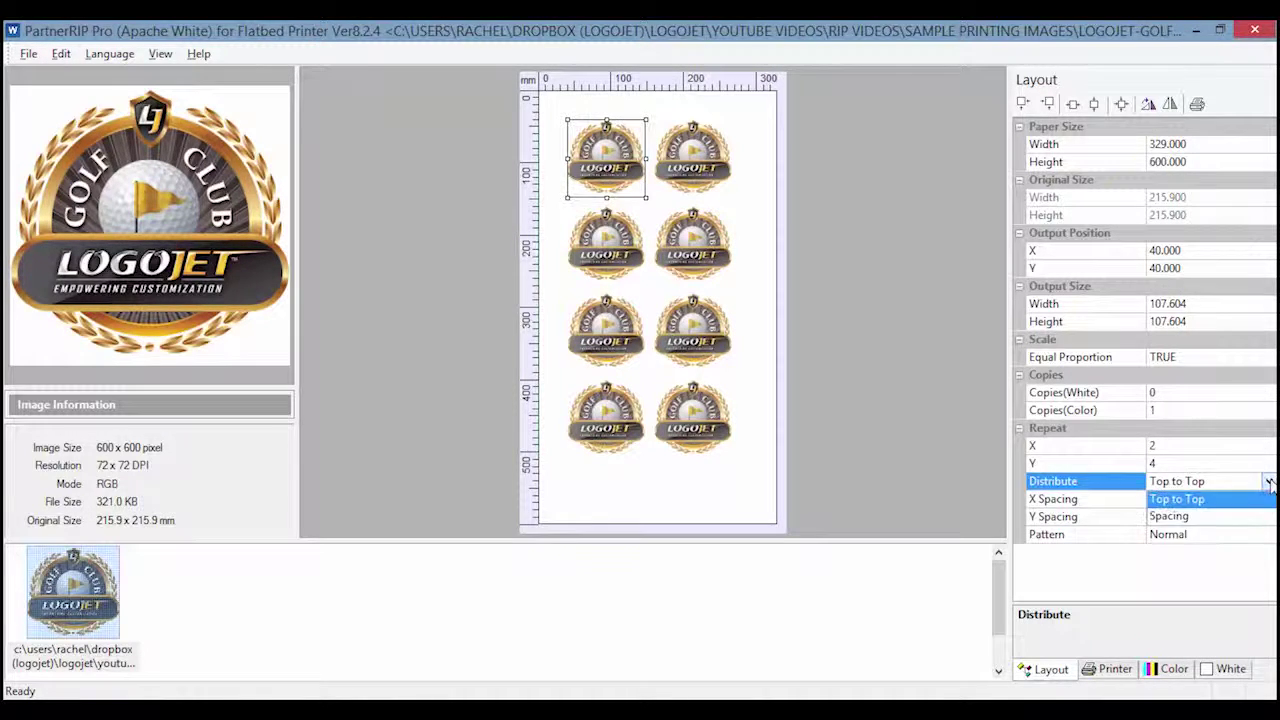
click(1195, 520)
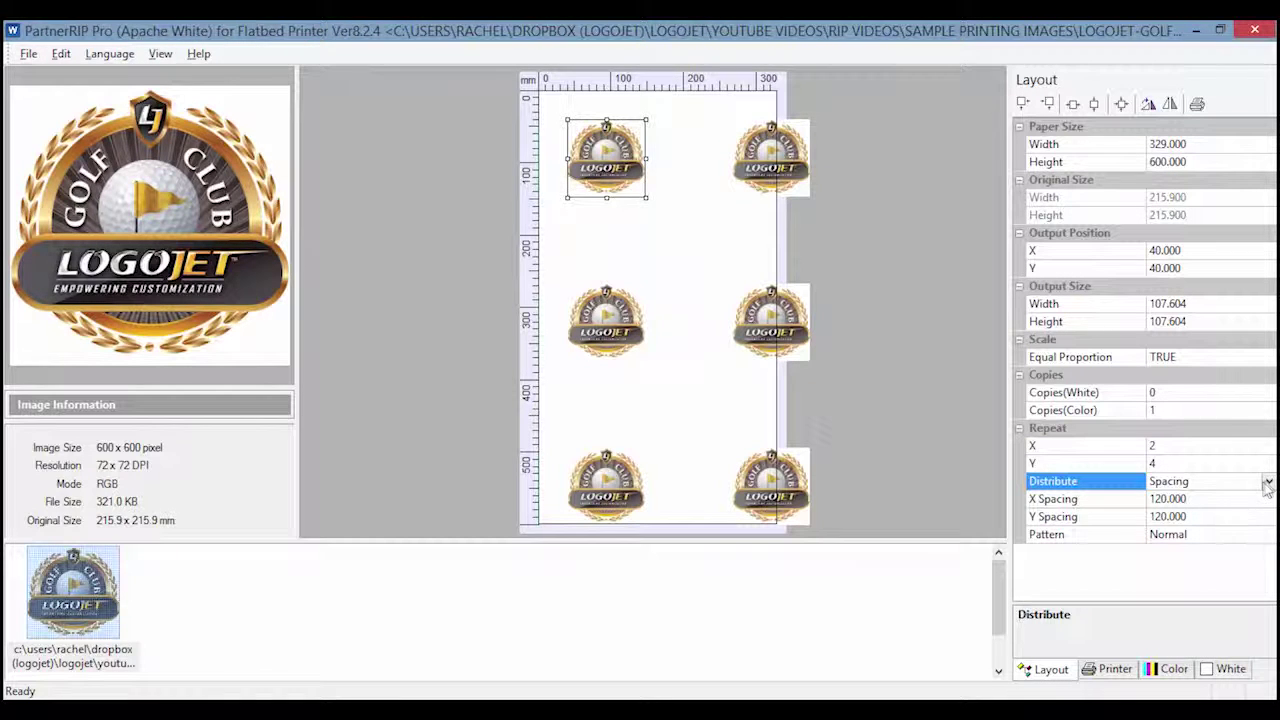
click(1268, 481)
click(1240, 500)
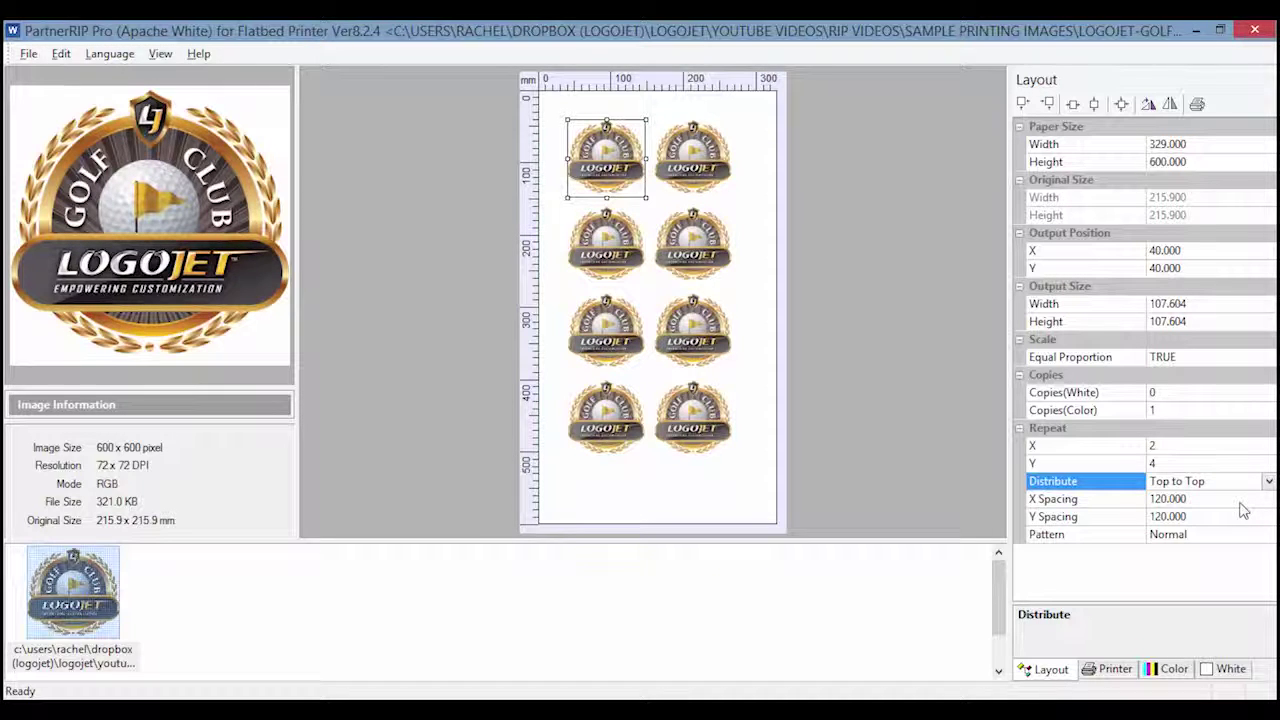
Step: Keep X Spacing at 120 mm and set Y Spacing to 100 mm between rows
click(1108, 505)
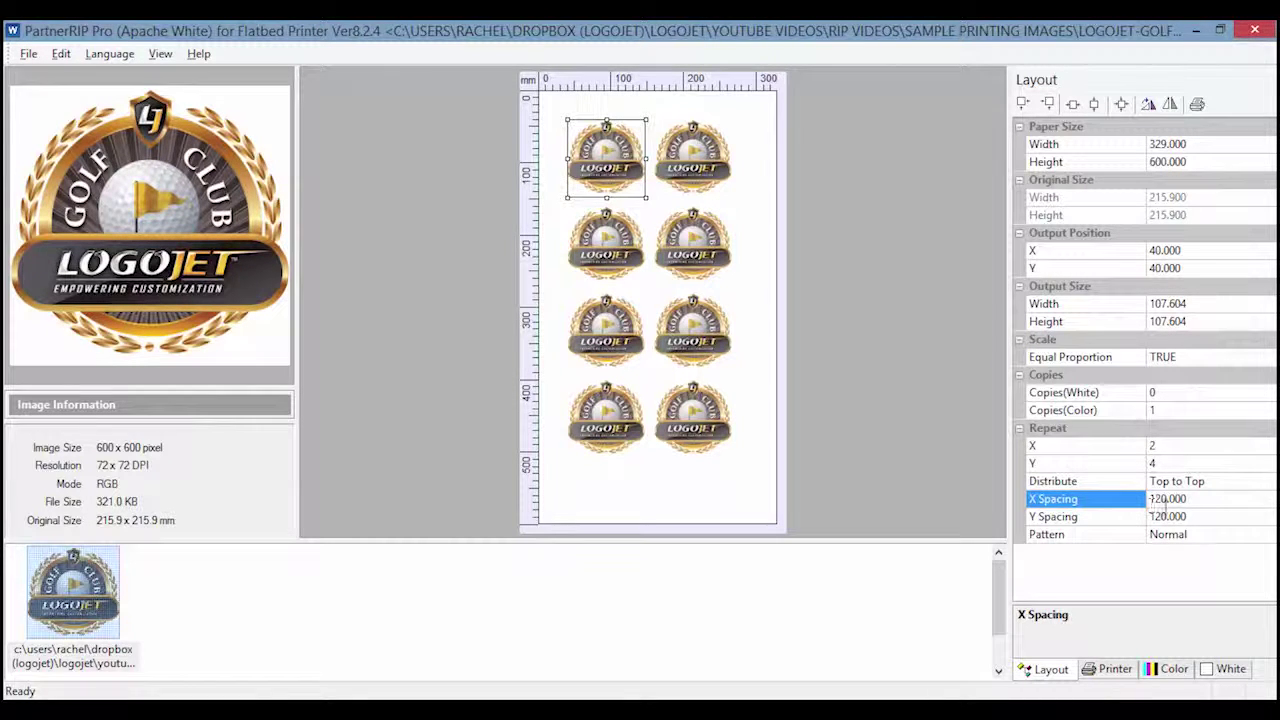
drag(1194, 500, 1158, 504)
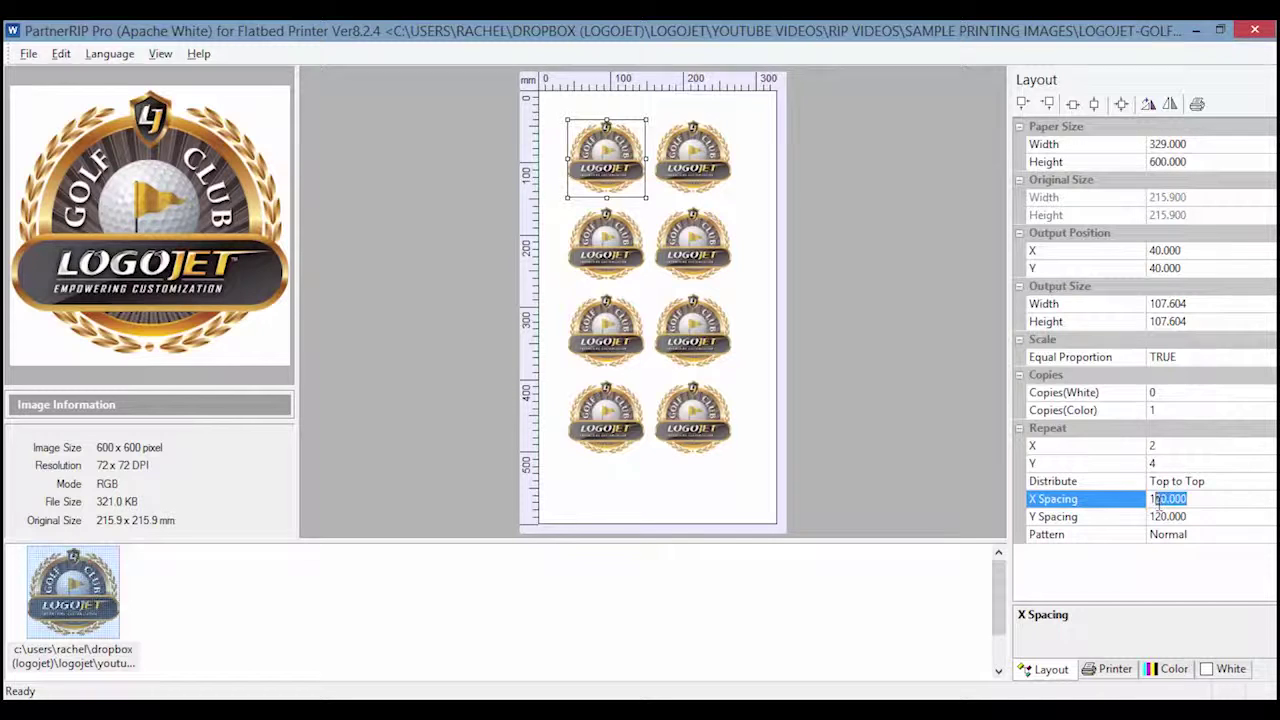
text(00)
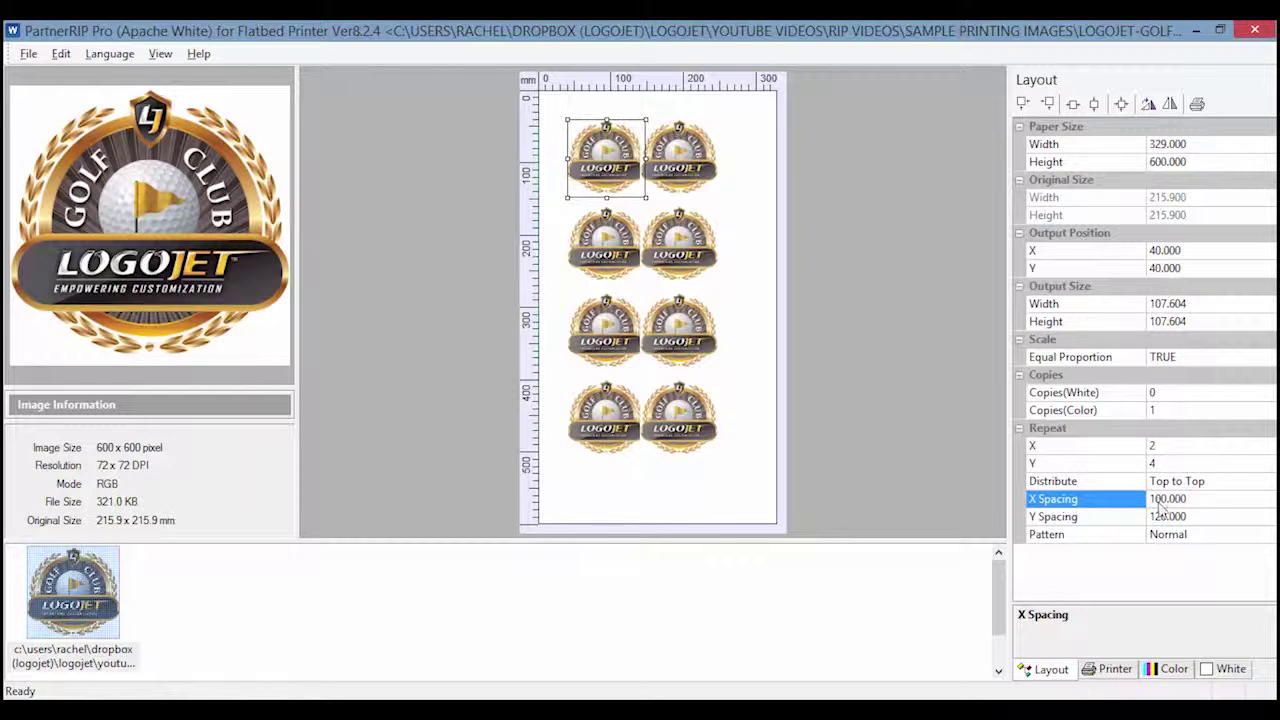
drag(1150, 499, 1161, 500)
key(Return)
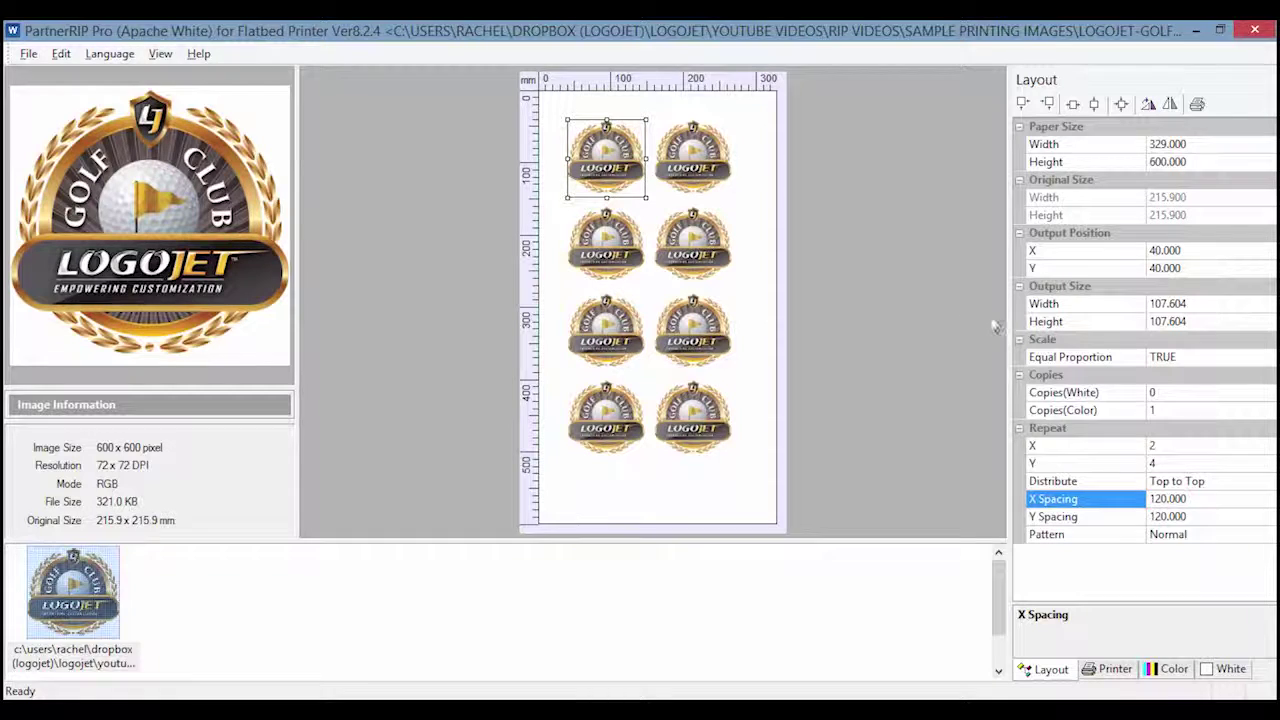
click(1157, 516)
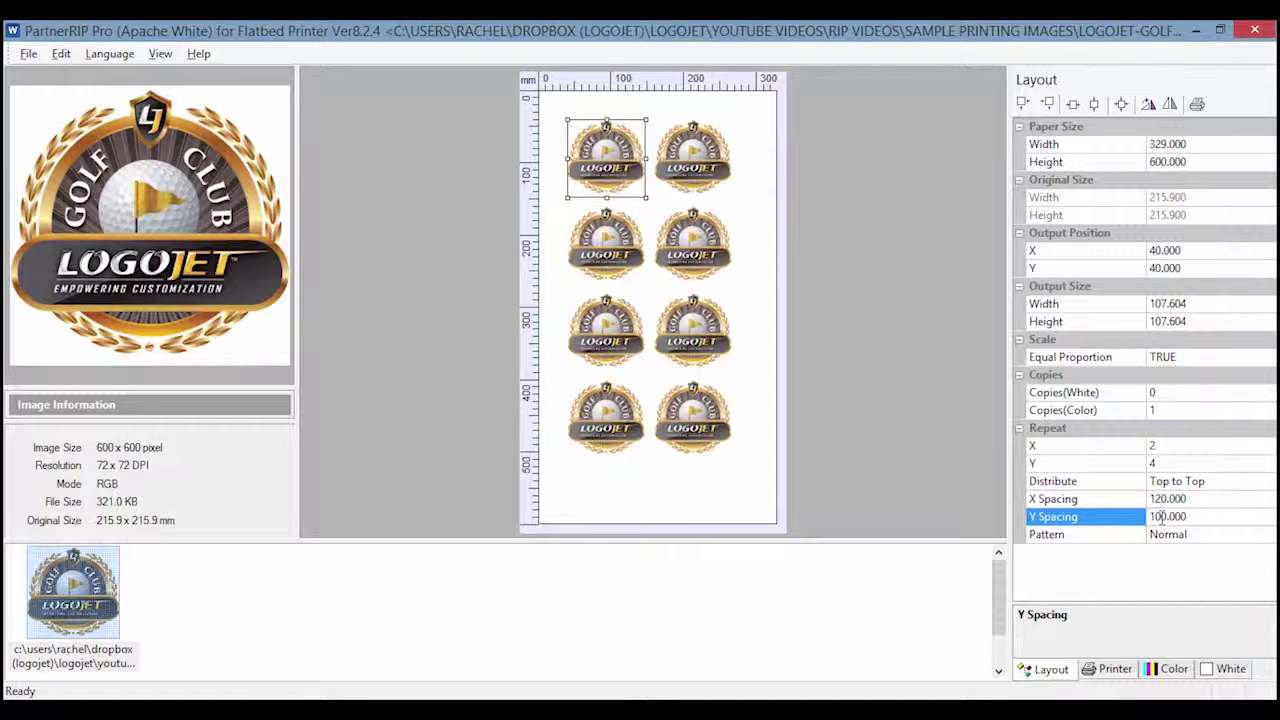
key(Return)
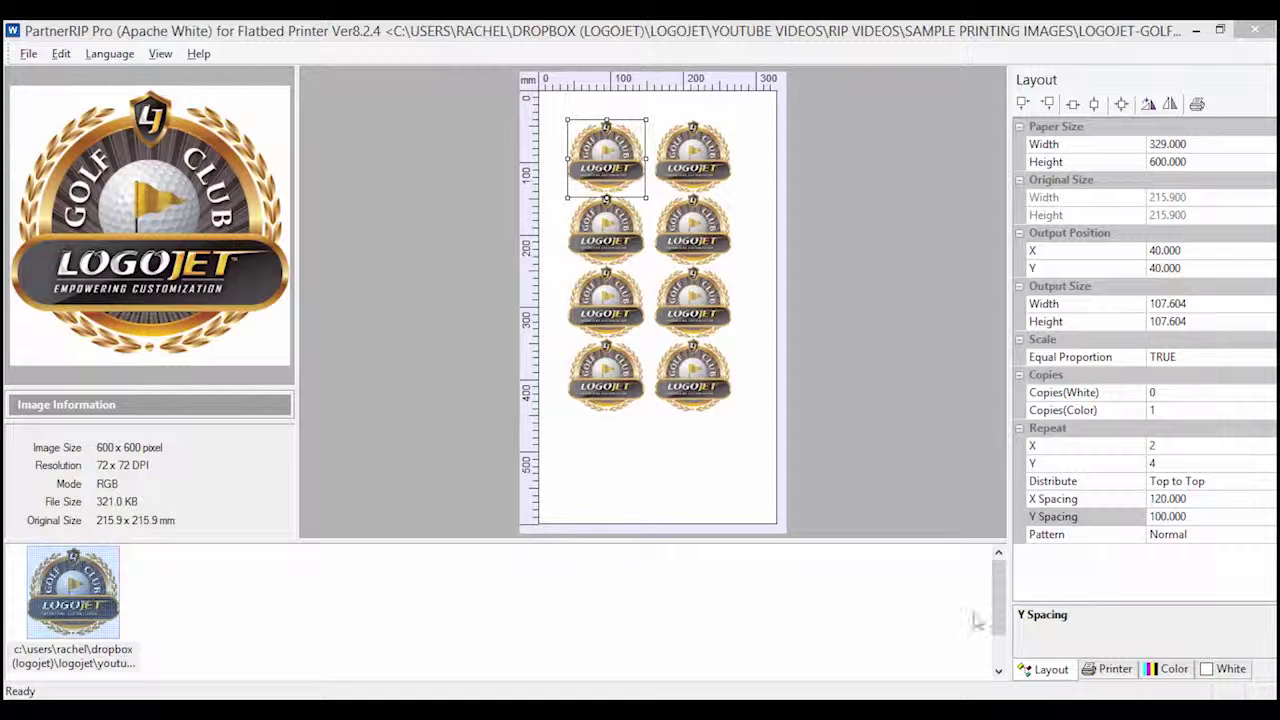
click(1107, 671)
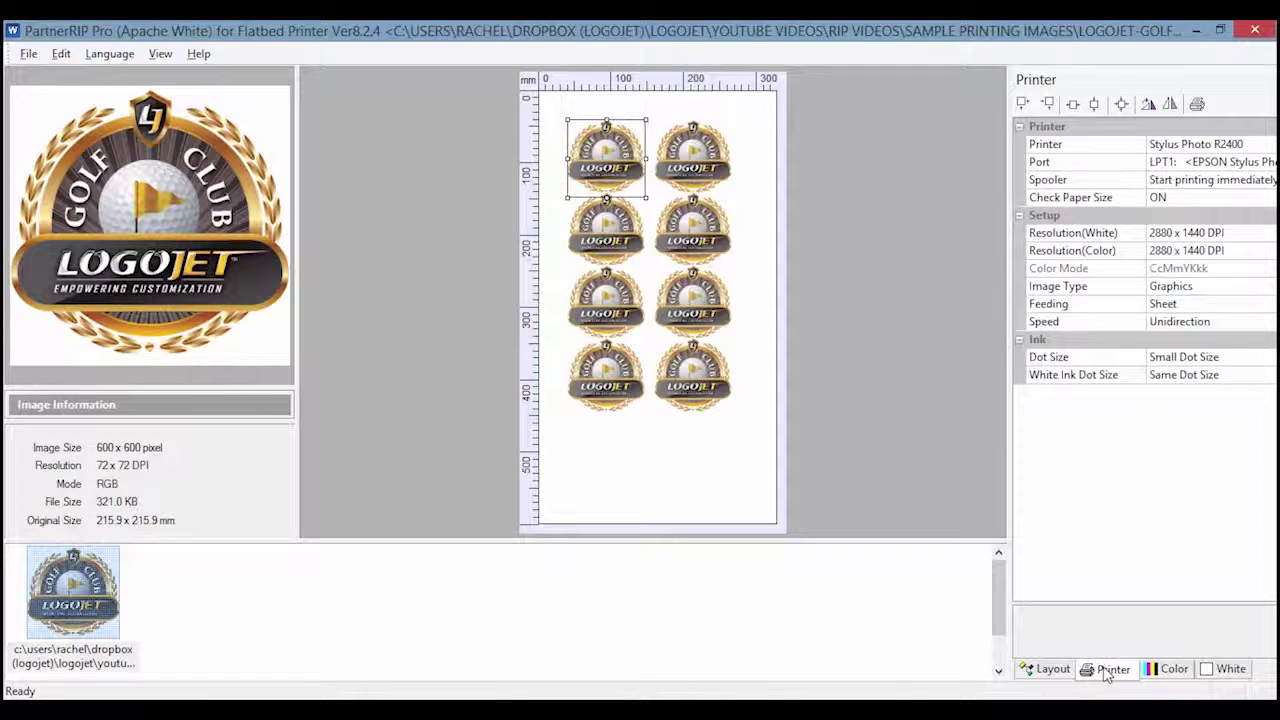
Step: Select Stylus Photo R2400 as the printer and review its Port, Spooler and Check Paper Size settings
click(1138, 145)
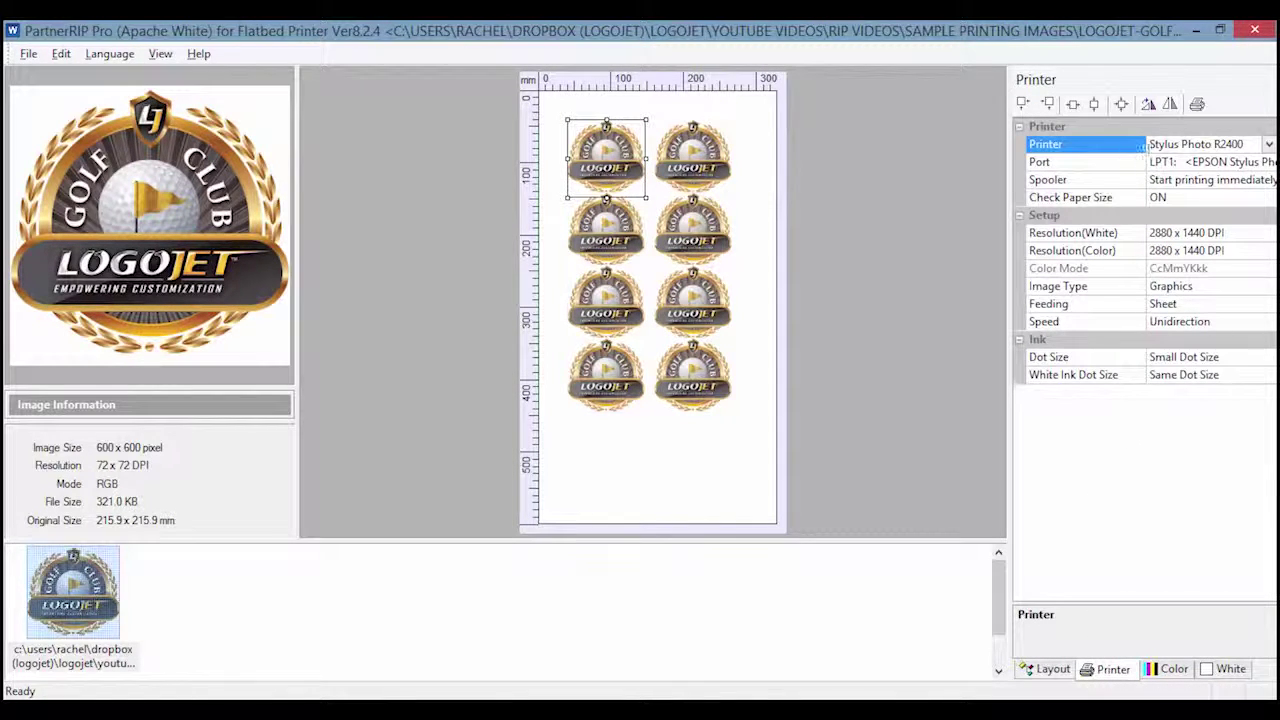
click(1267, 145)
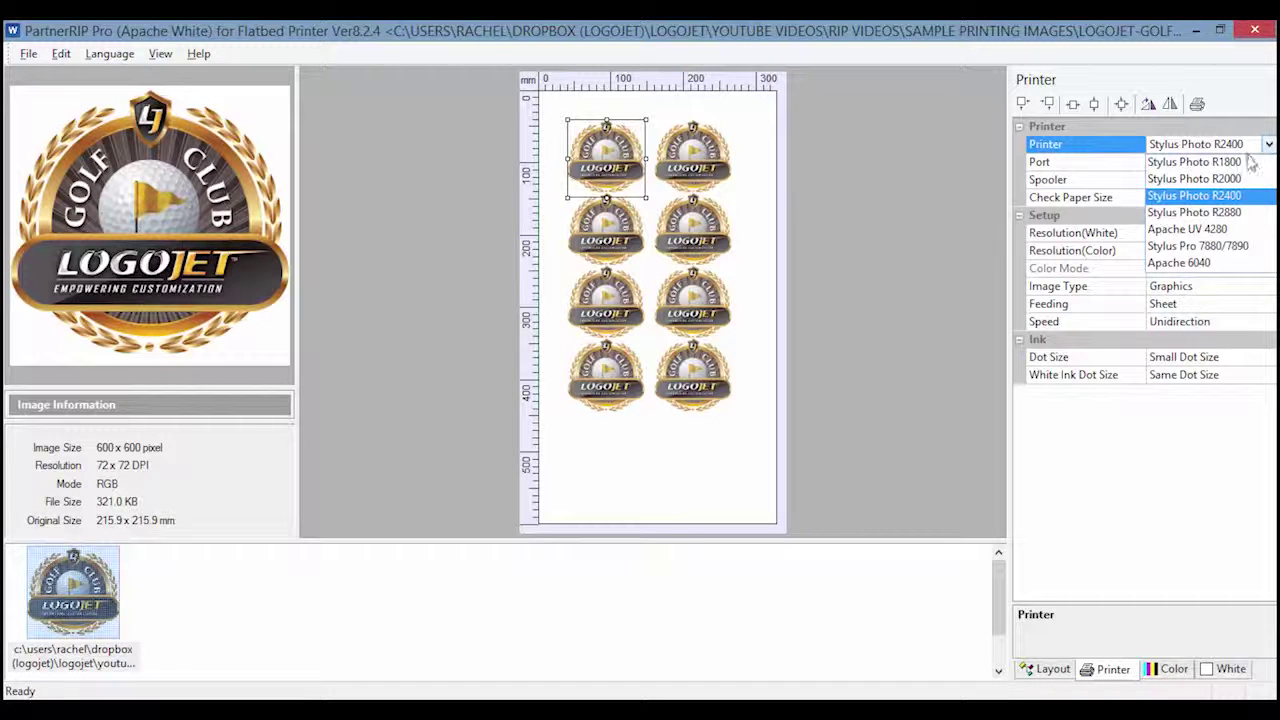
click(1236, 196)
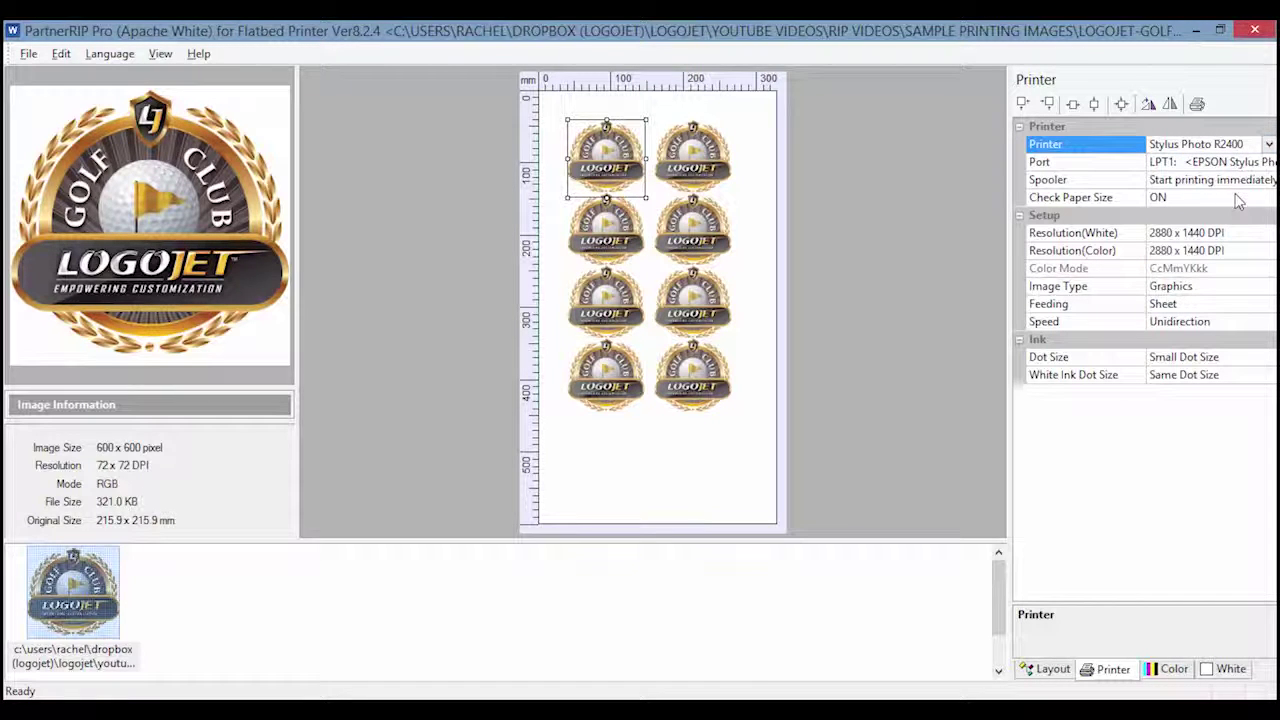
click(1116, 167)
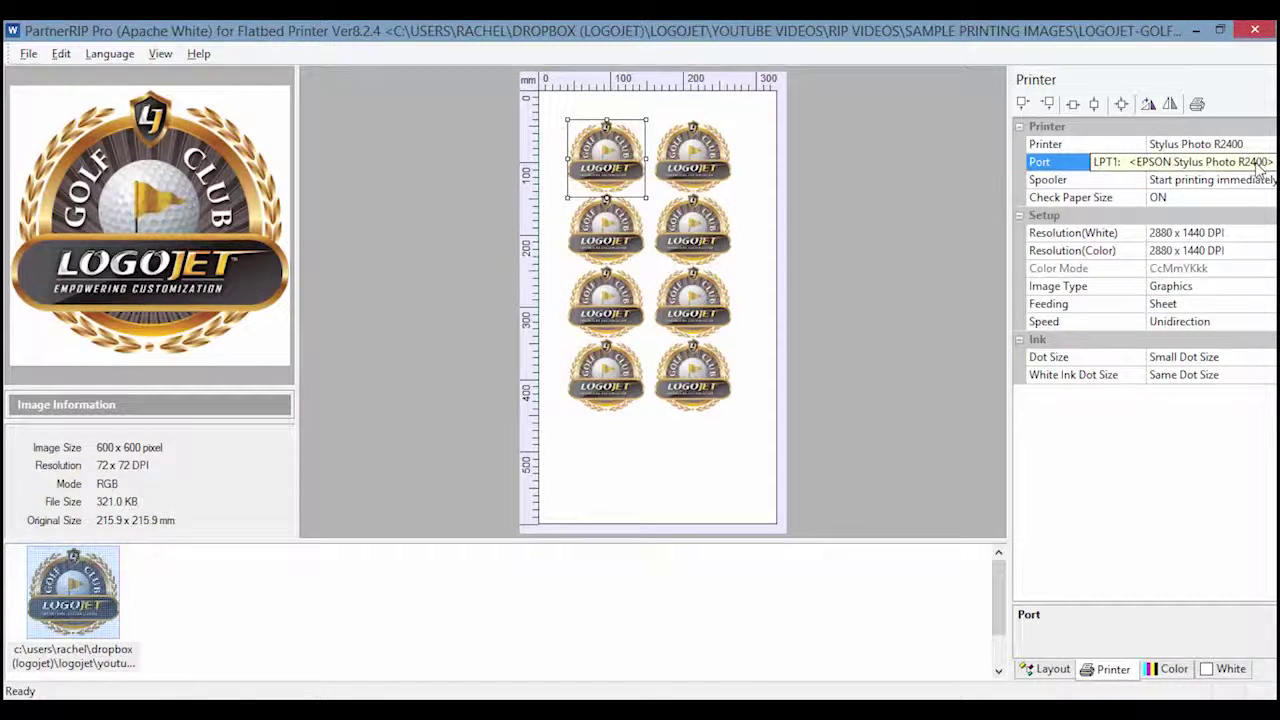
click(1124, 189)
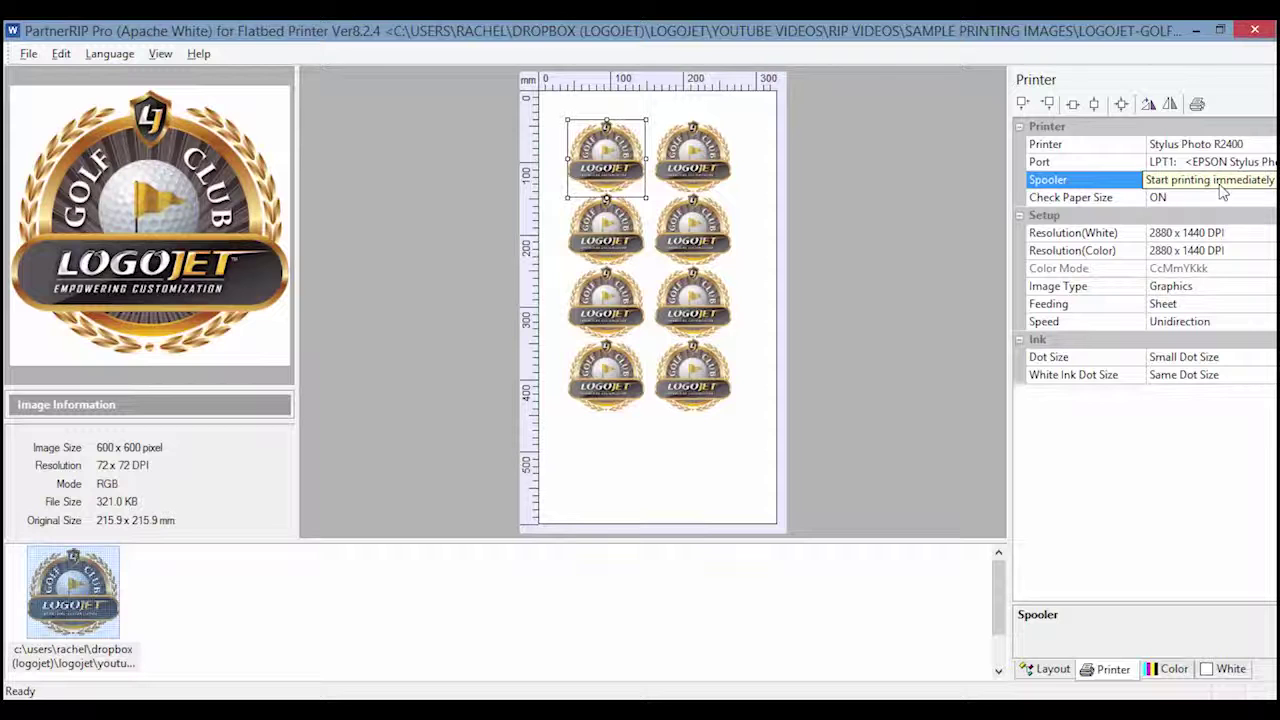
click(1118, 199)
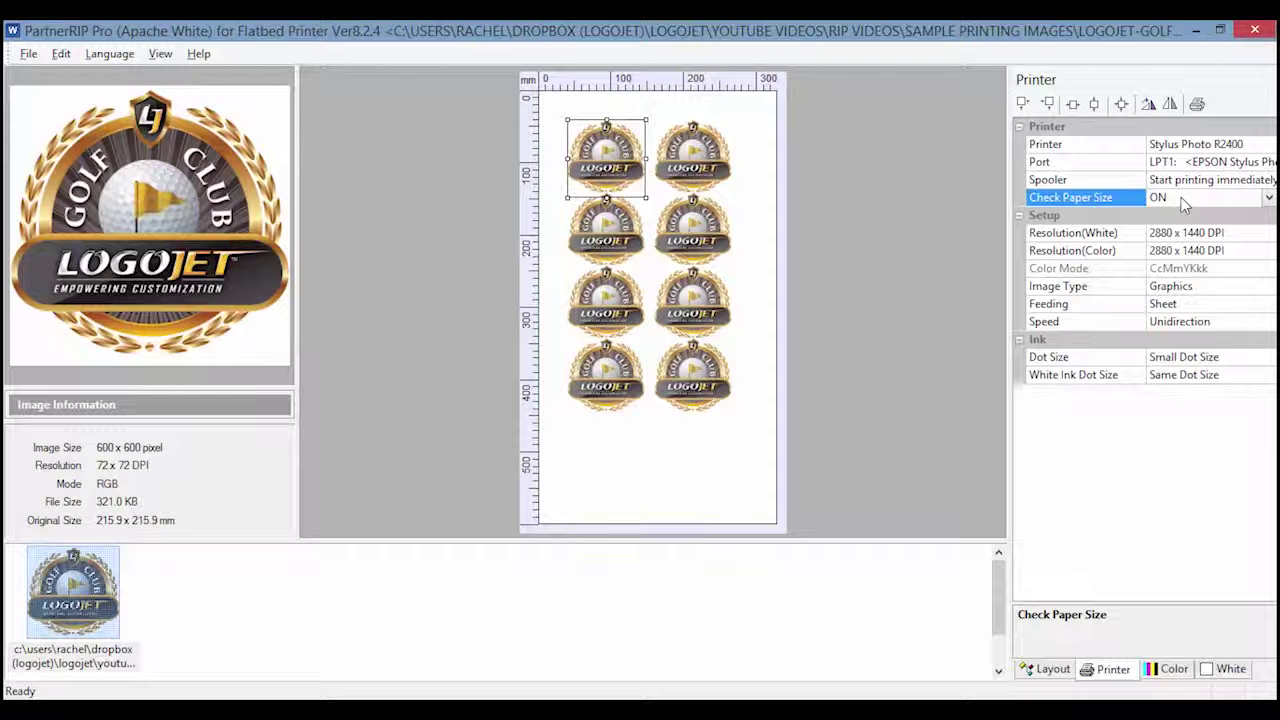
Step: Try 1440 x 1440 and then 720 x 720 DPI for Resolution(White)
click(1124, 236)
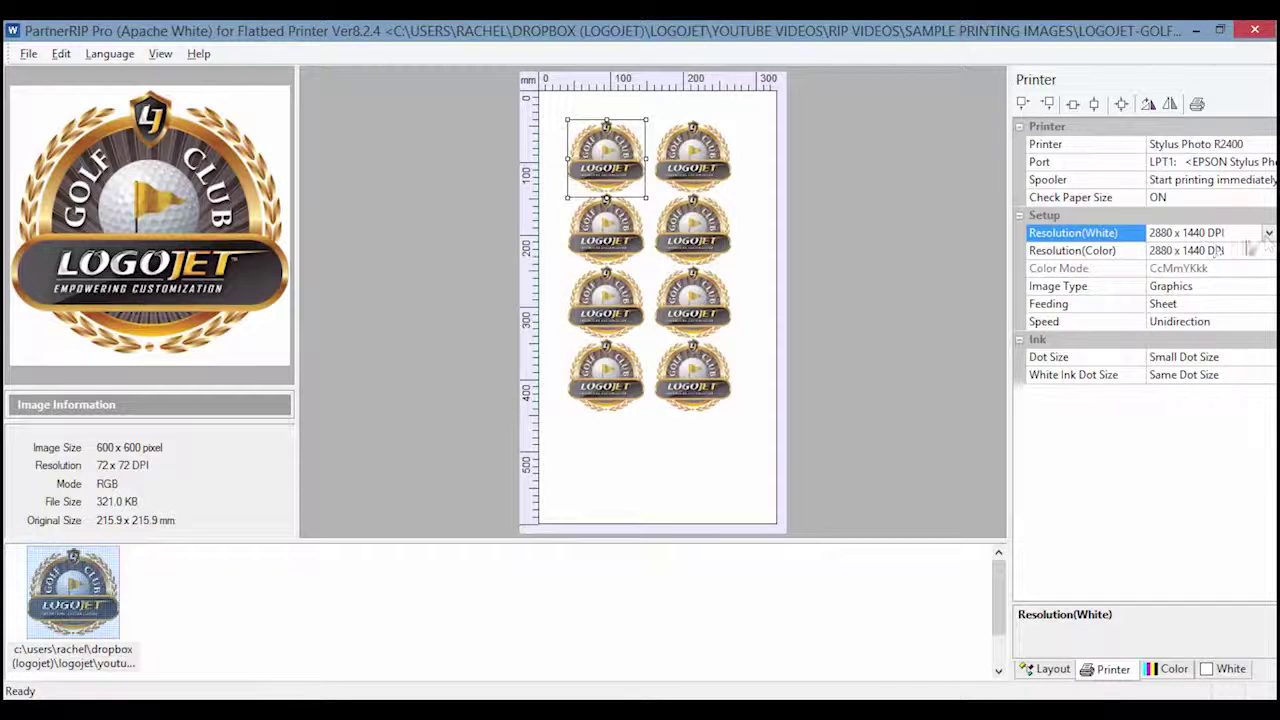
click(1268, 233)
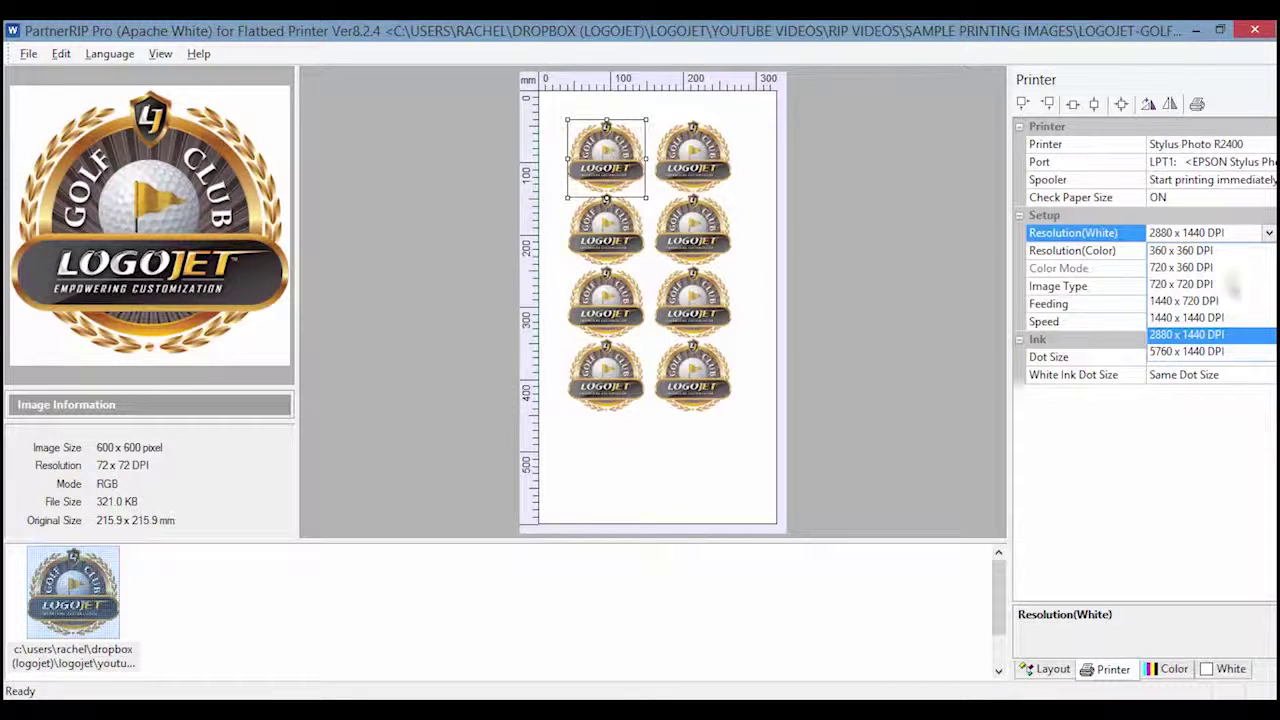
click(1207, 318)
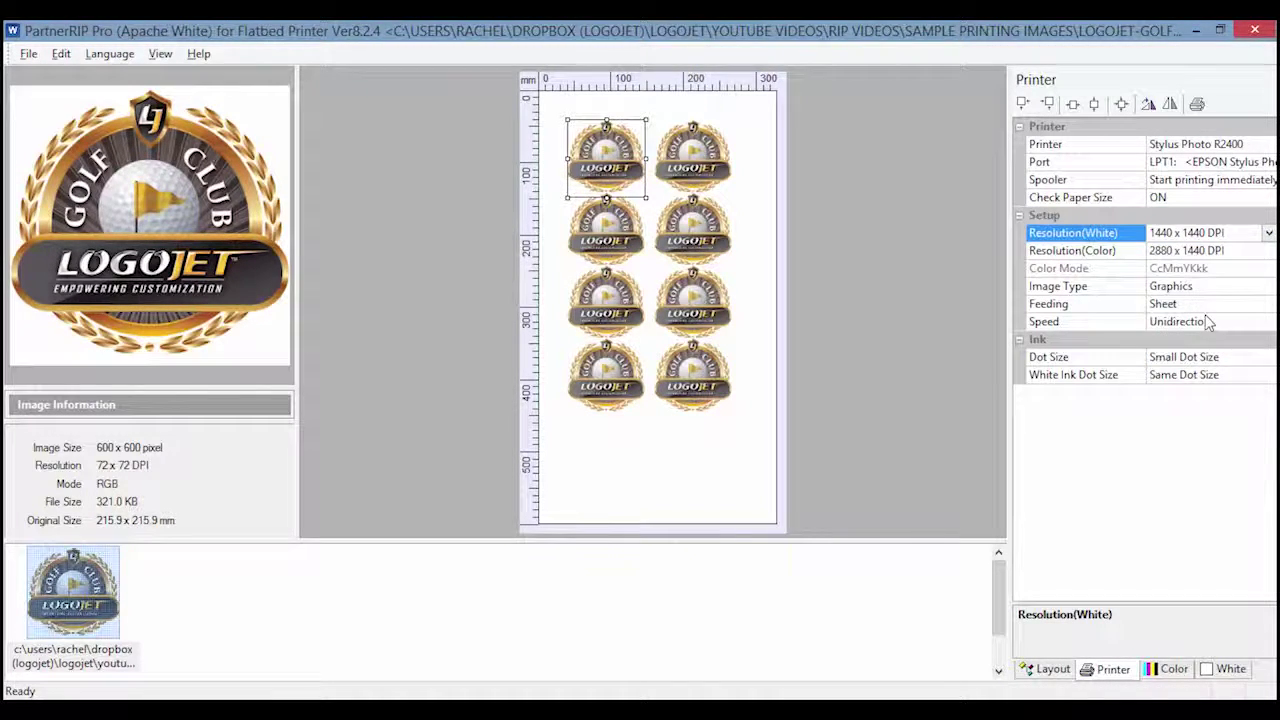
click(1212, 253)
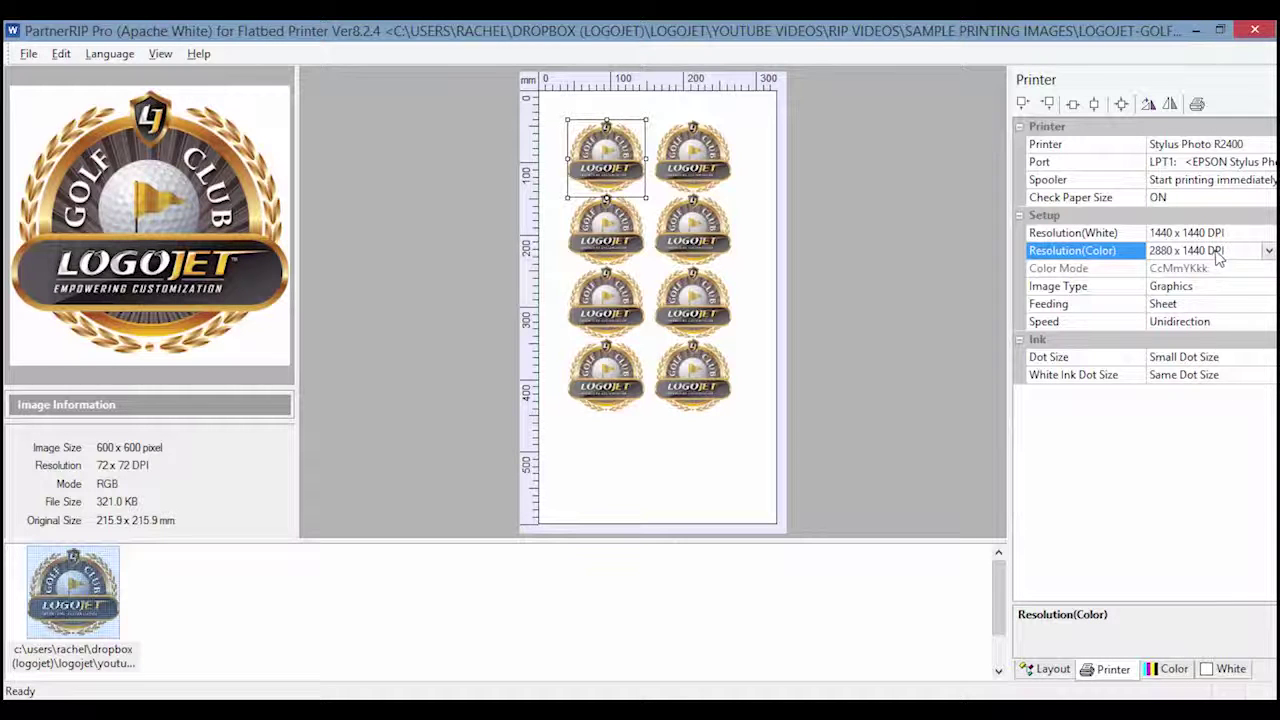
click(1267, 234)
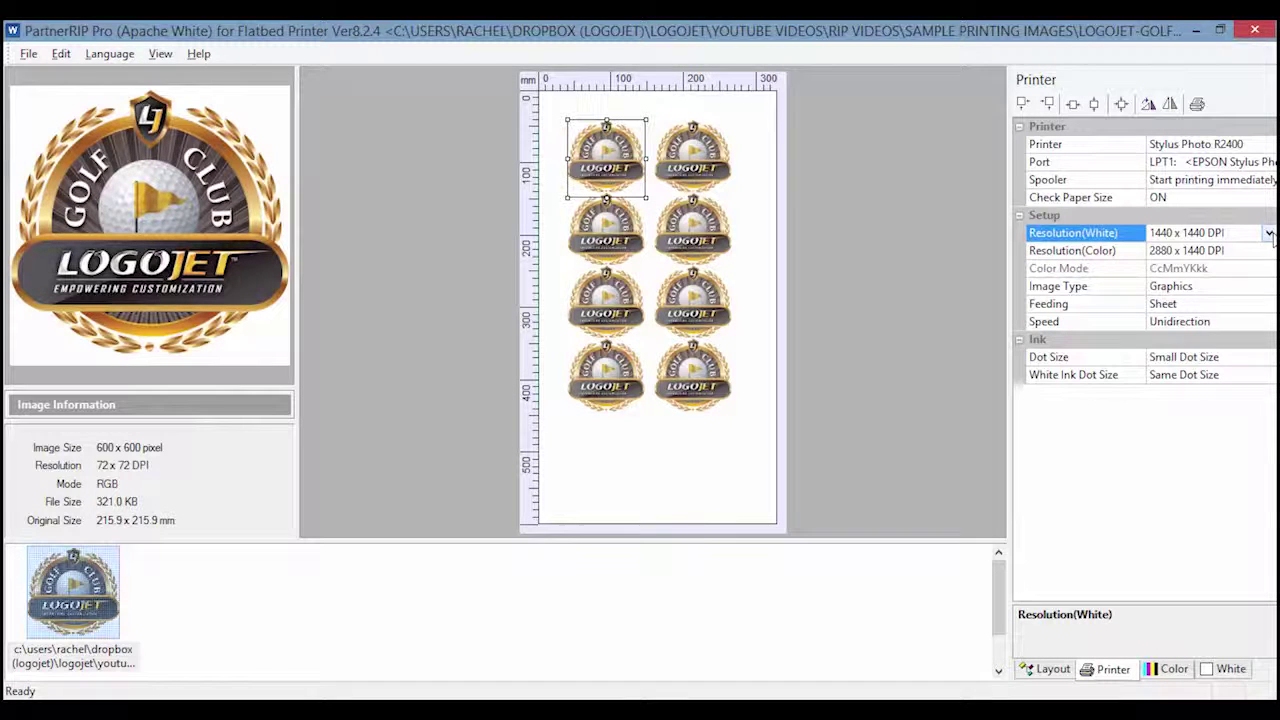
click(1269, 233)
click(1209, 284)
Step: Set Resolution(Color) to 1440 x 1440 DPI and return Resolution(White) to 1440 x 1440 DPI
click(1228, 251)
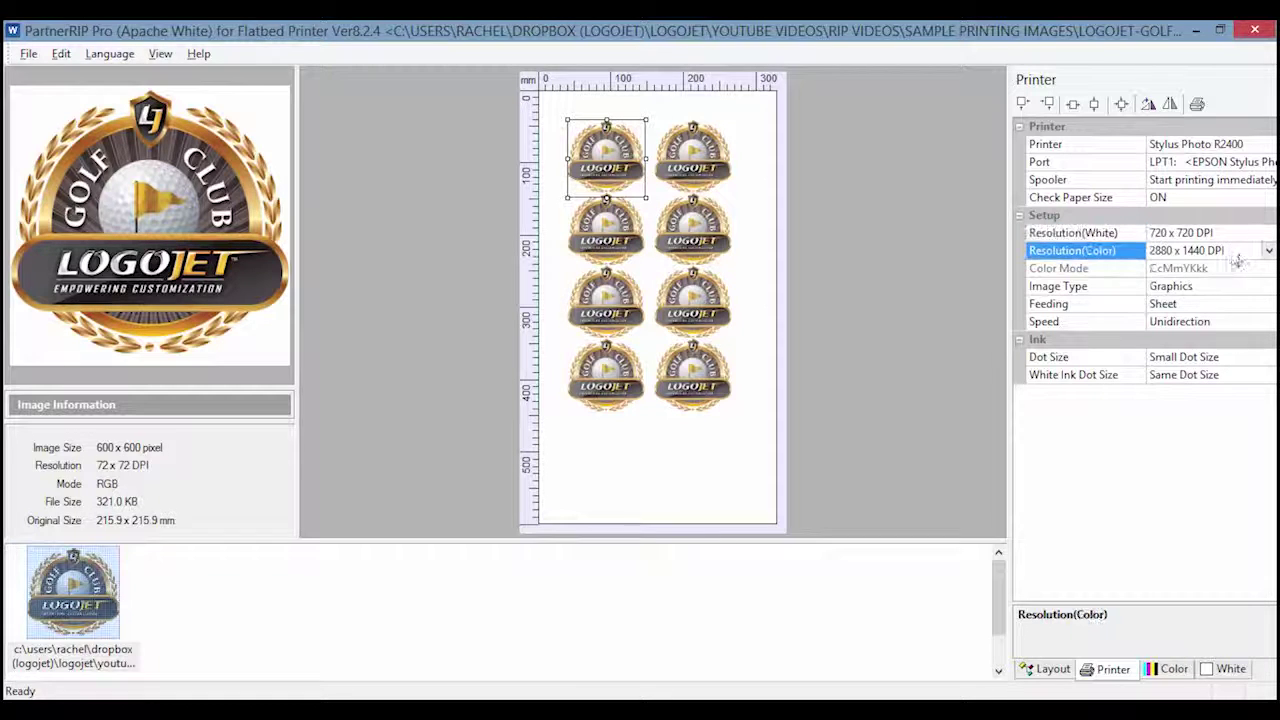
click(1268, 251)
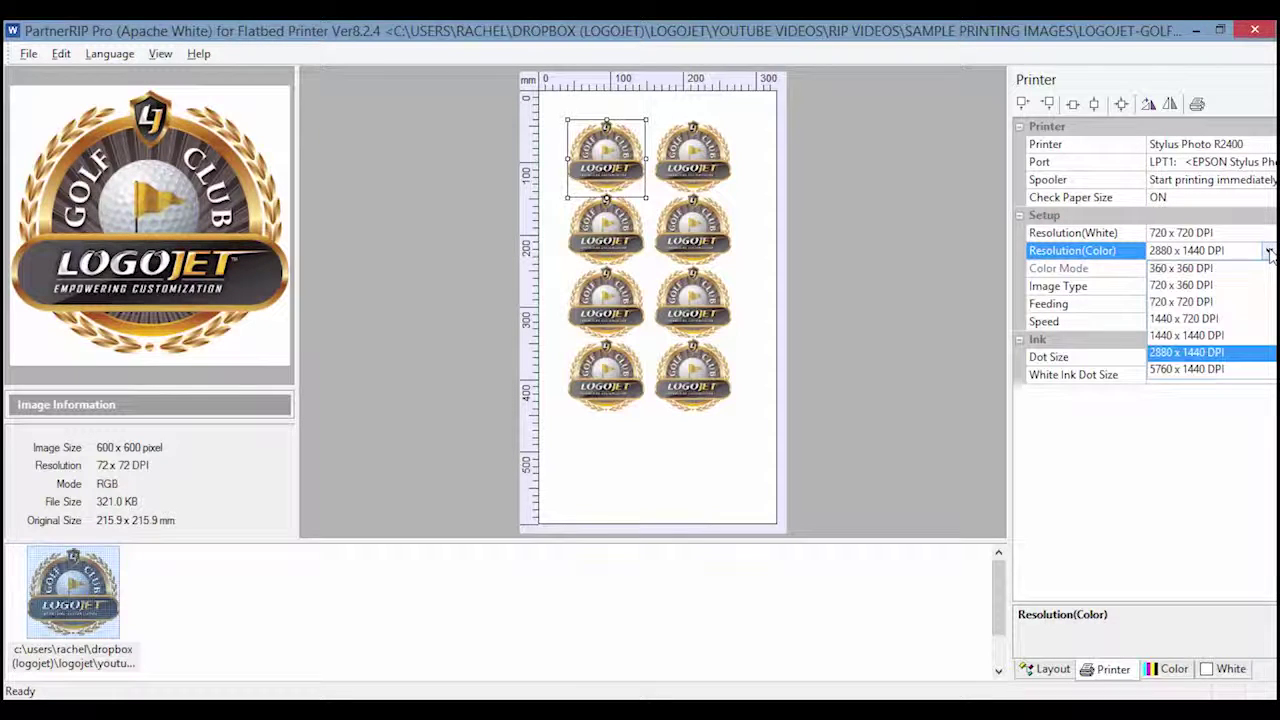
click(1180, 369)
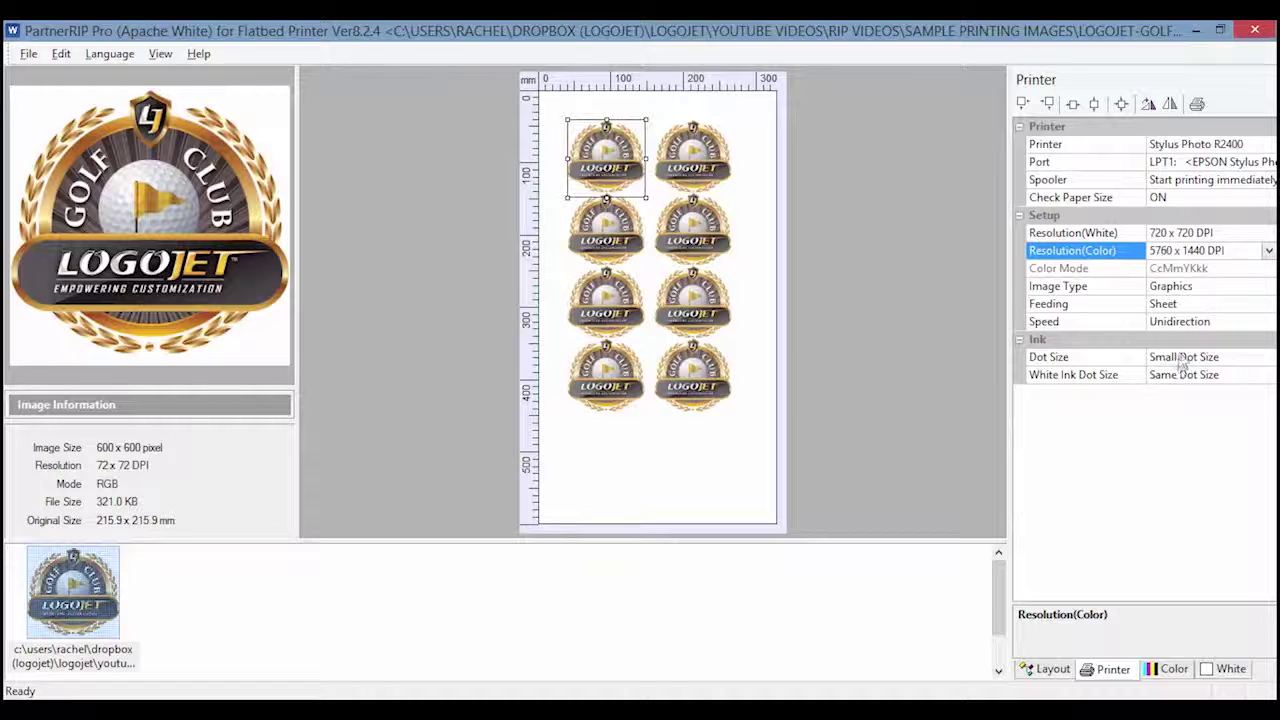
click(1268, 251)
click(1205, 335)
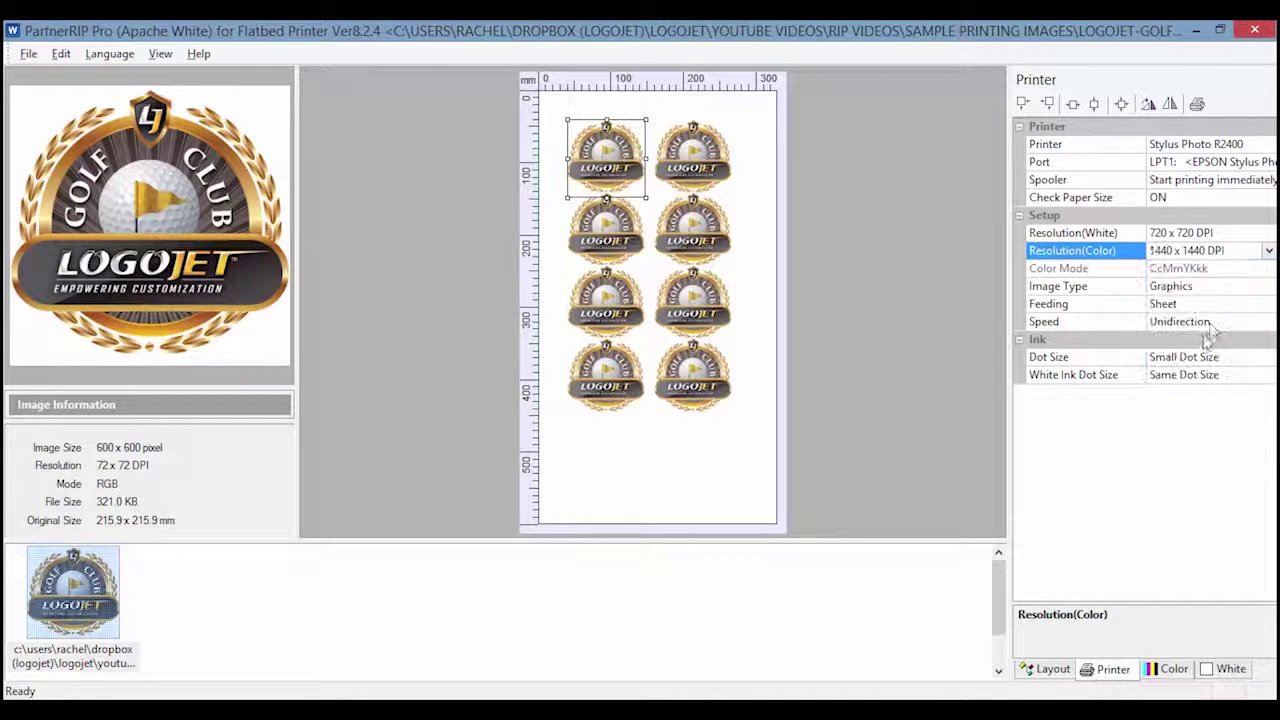
click(1268, 234)
click(1268, 234)
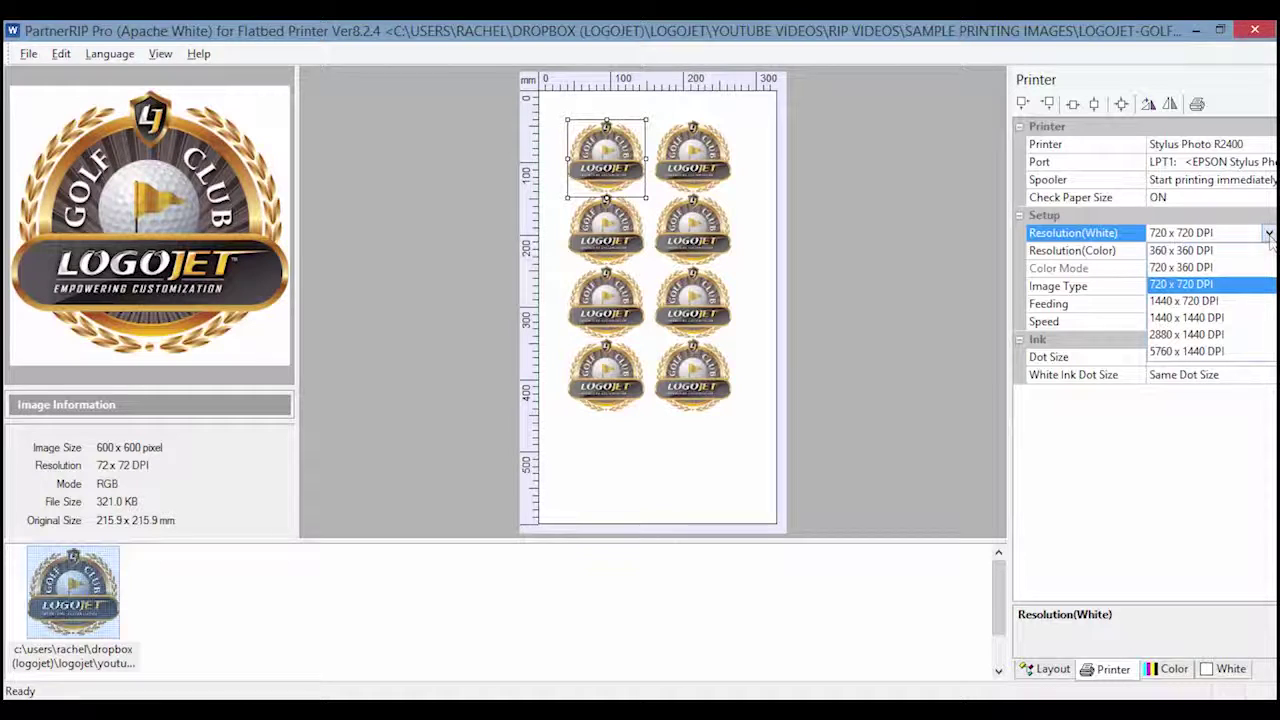
click(1214, 318)
click(1104, 287)
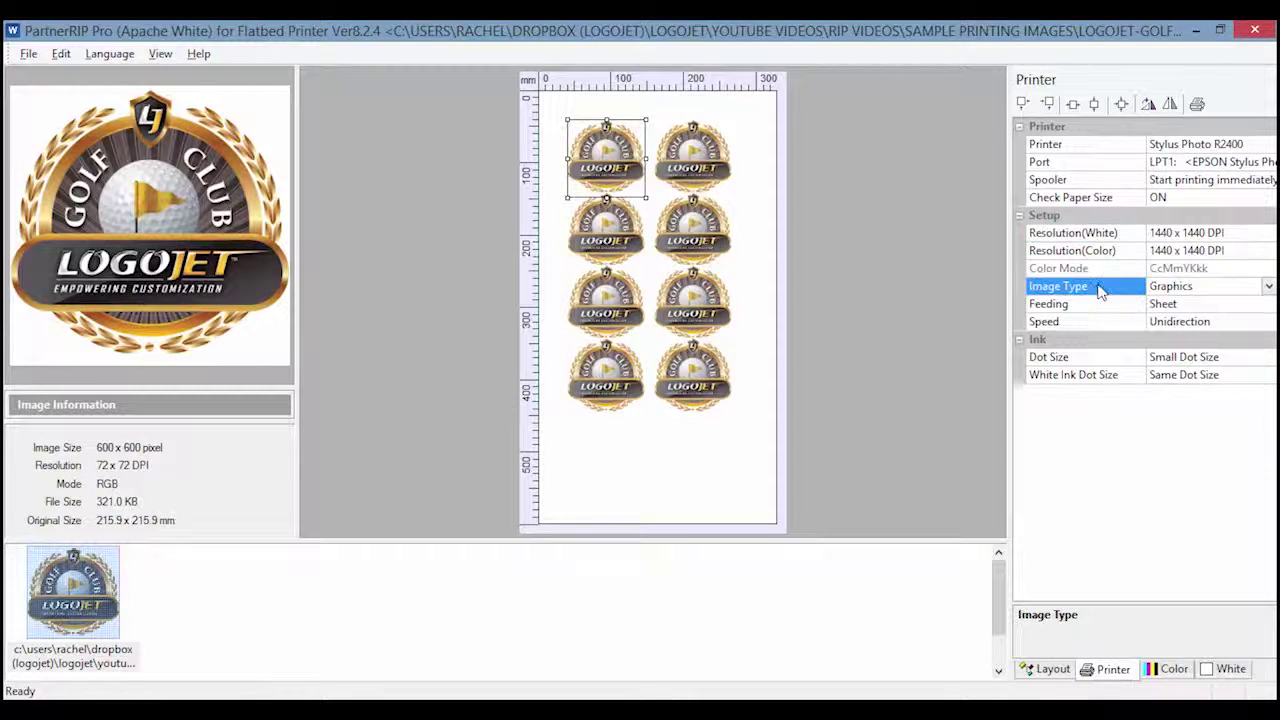
Step: Choose Text and Graphics as the Image Type
click(1268, 287)
click(1219, 320)
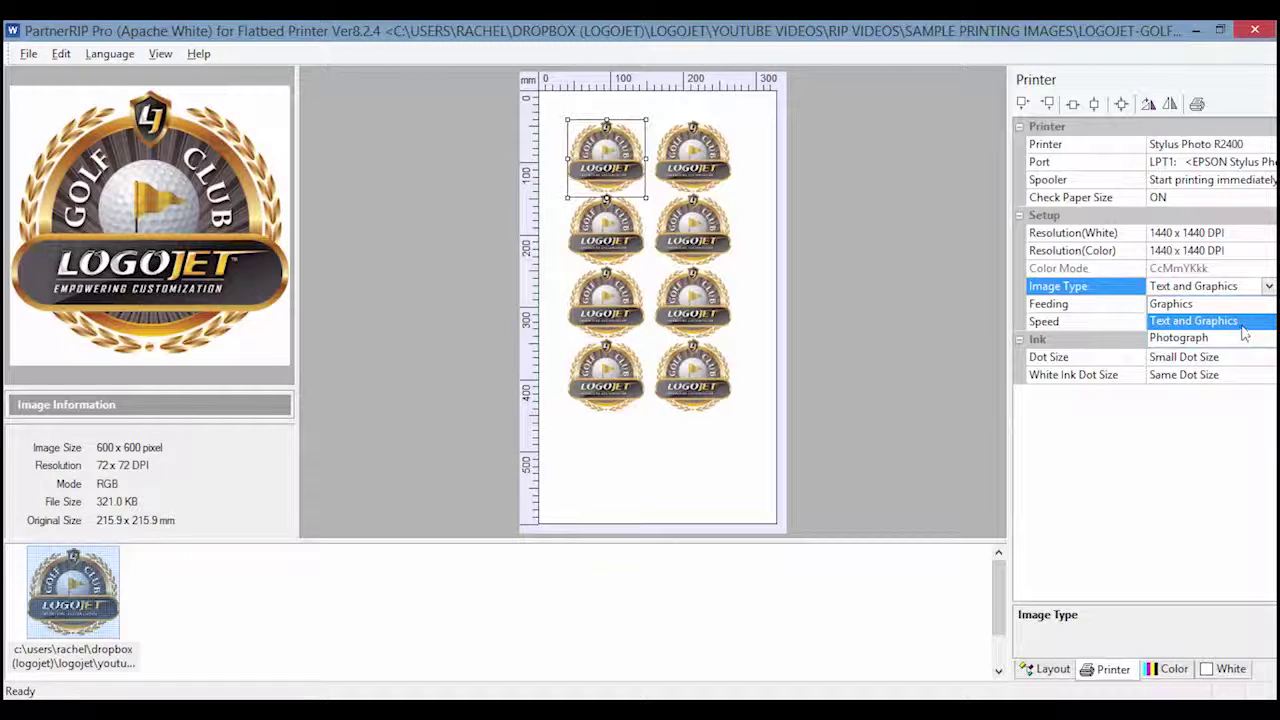
click(1142, 292)
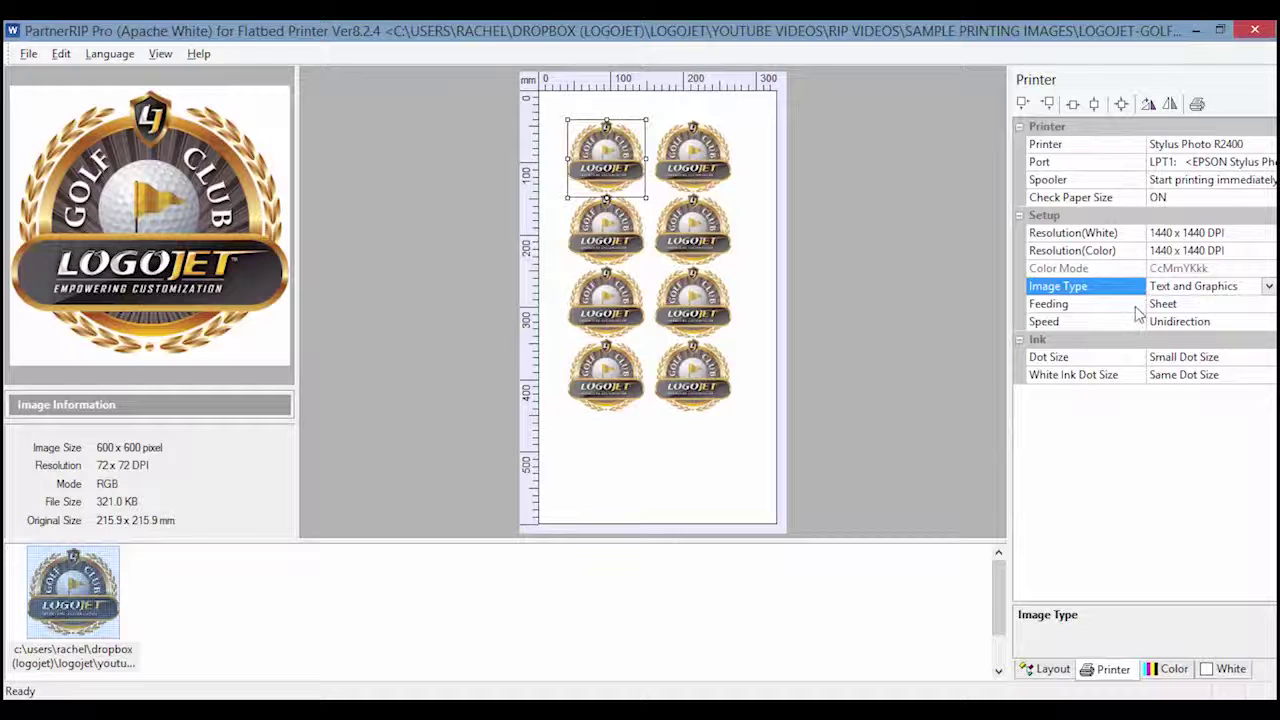
Step: Check the Feeding setting and leave Speed at Unidirection
click(1138, 310)
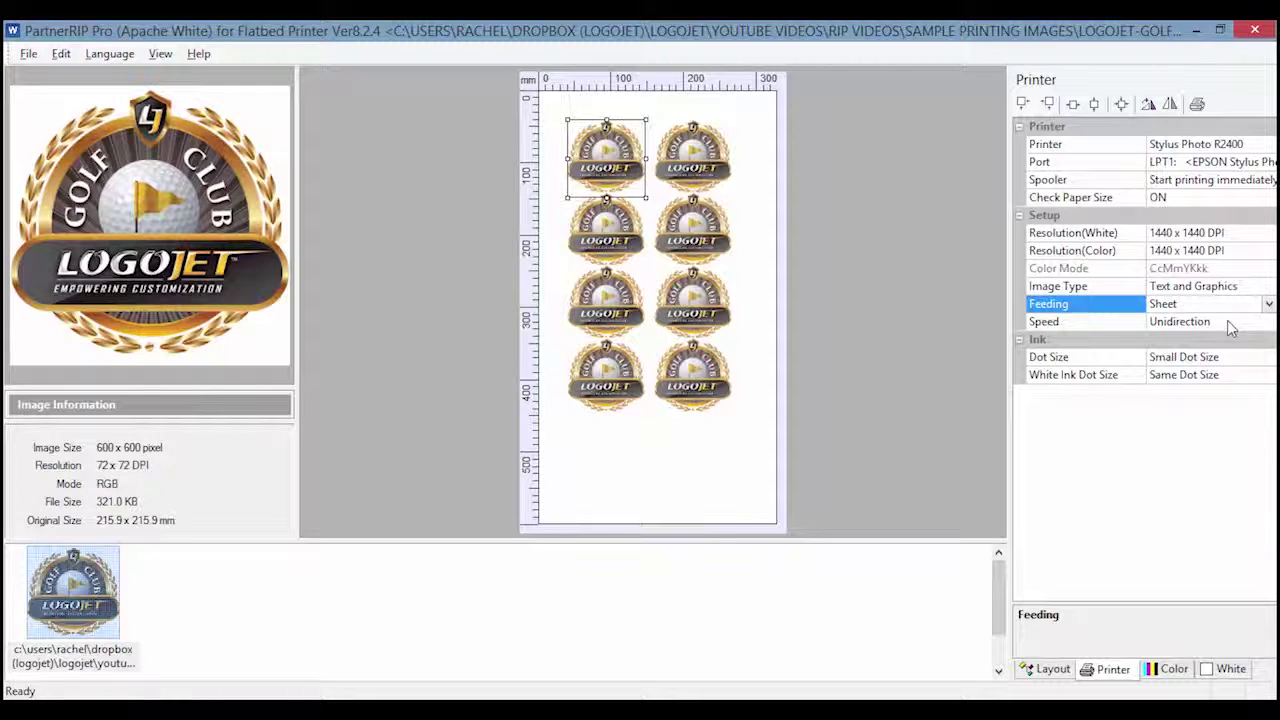
click(1185, 324)
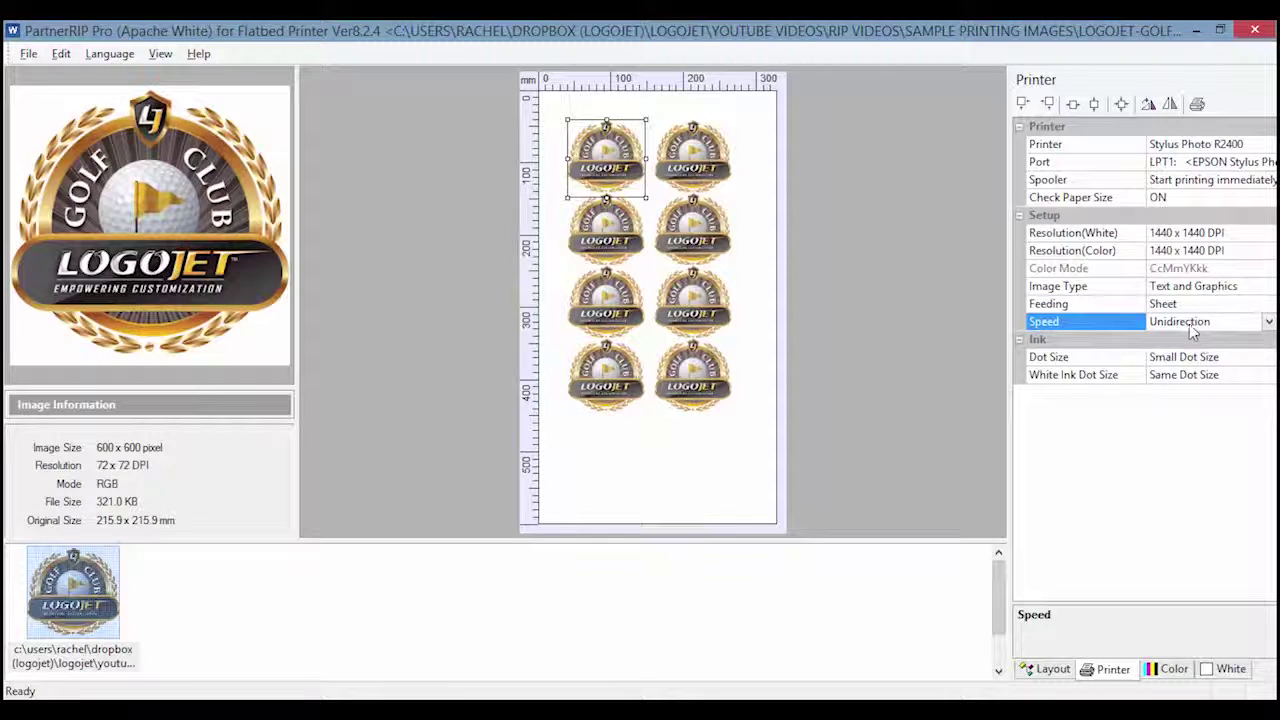
click(1266, 322)
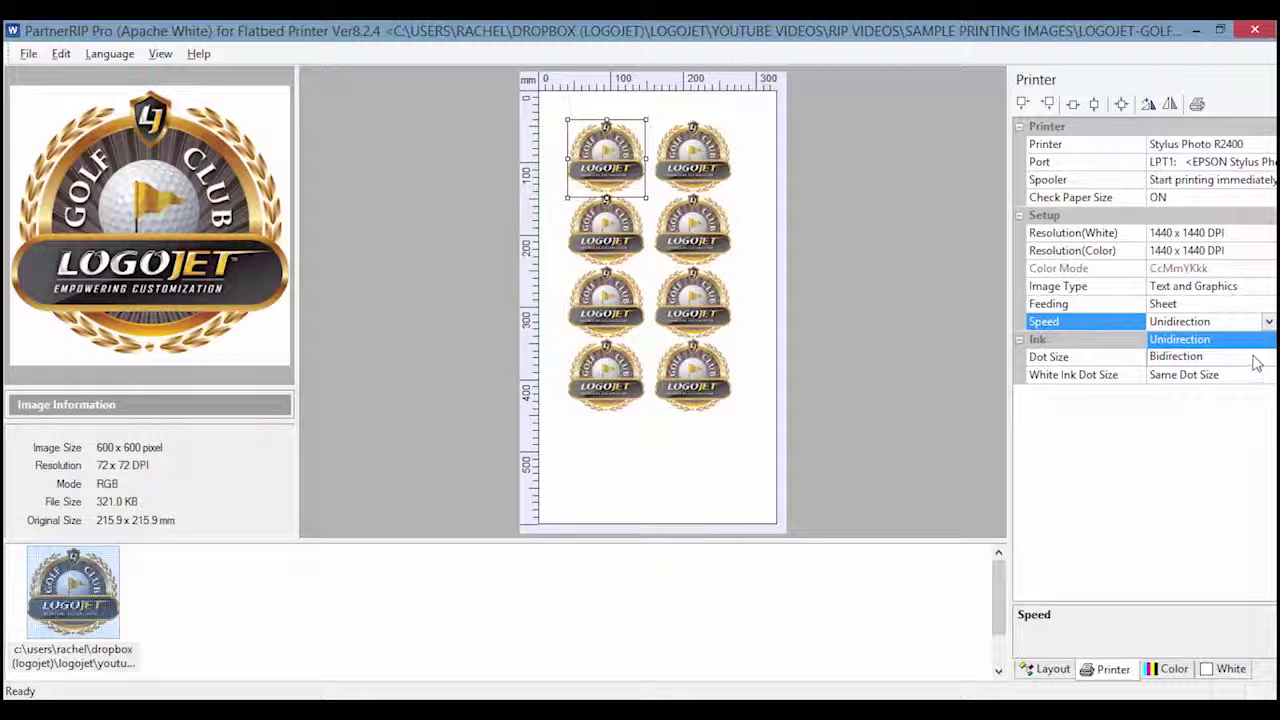
click(1269, 322)
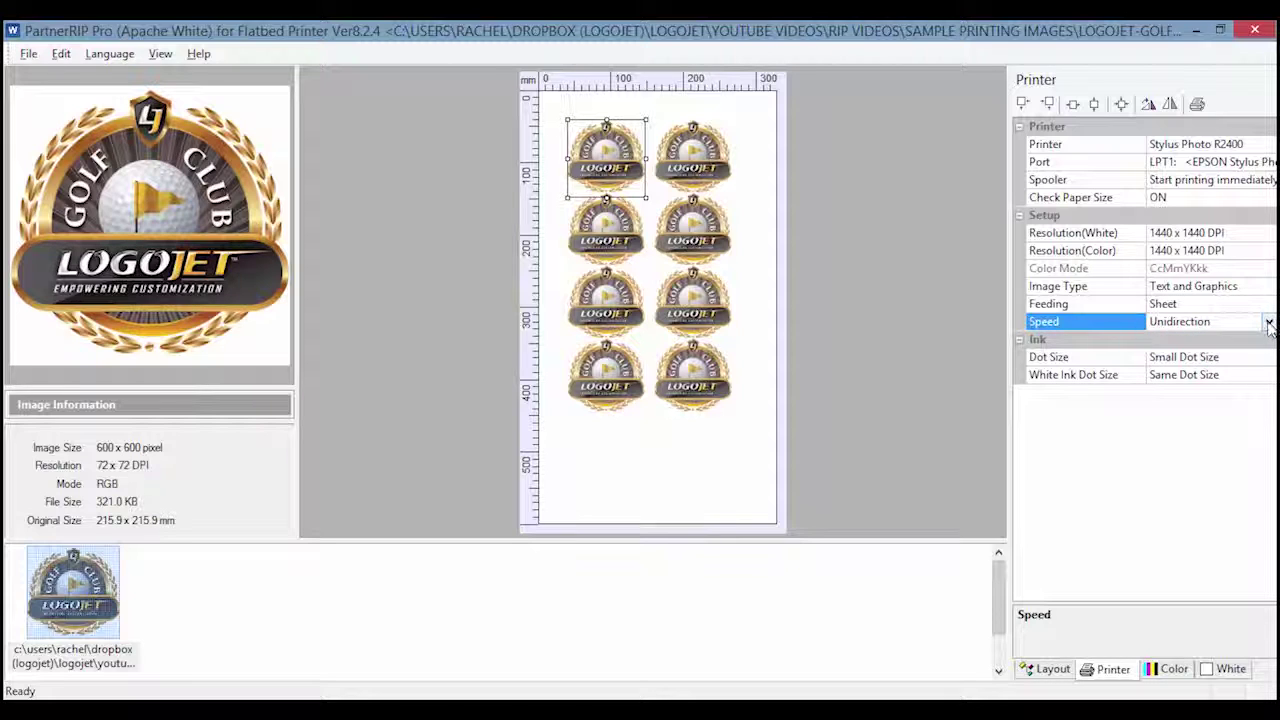
Step: Set Dot Size to Middle Dot Size and keep White Ink Dot Size at Same Dot Size
click(1128, 363)
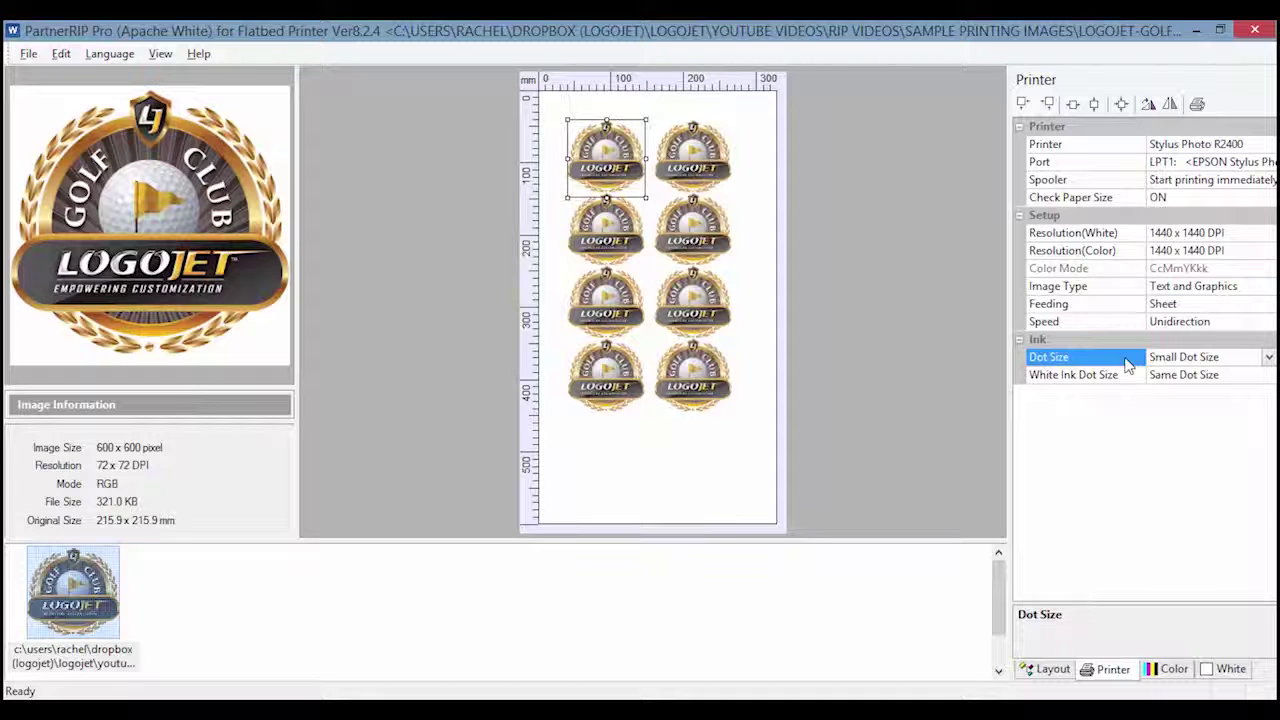
click(1268, 358)
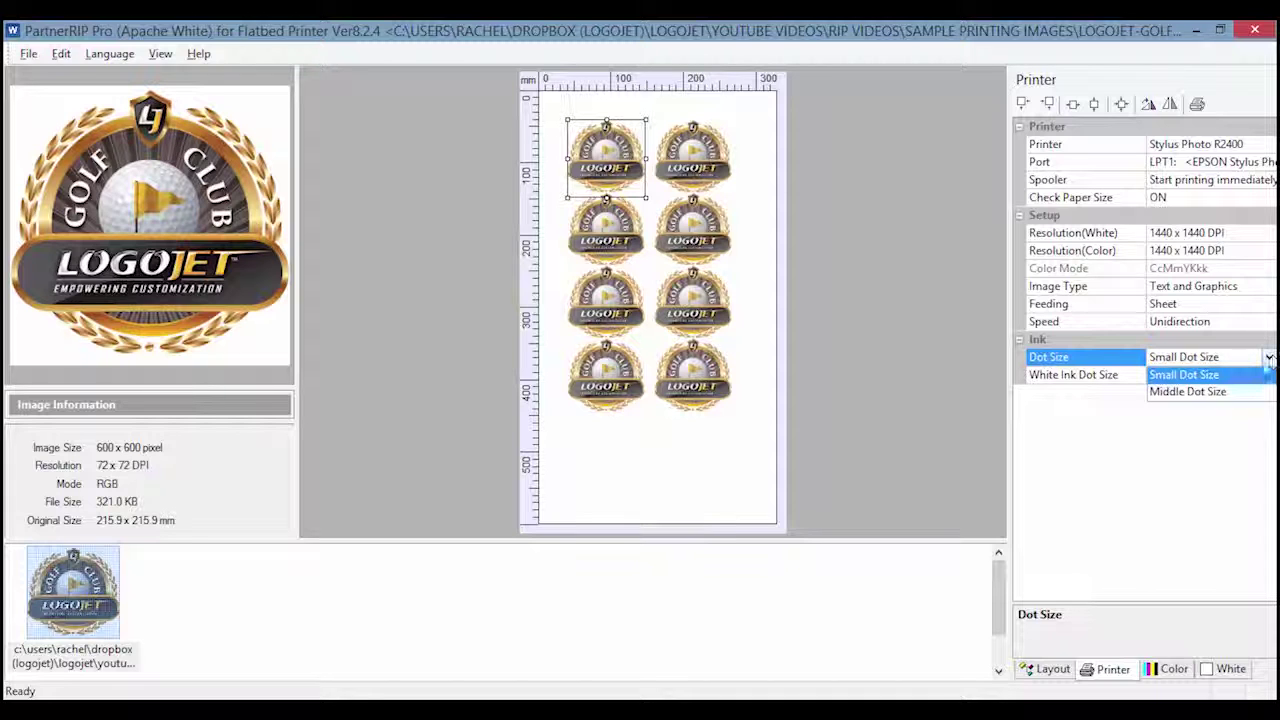
click(1226, 393)
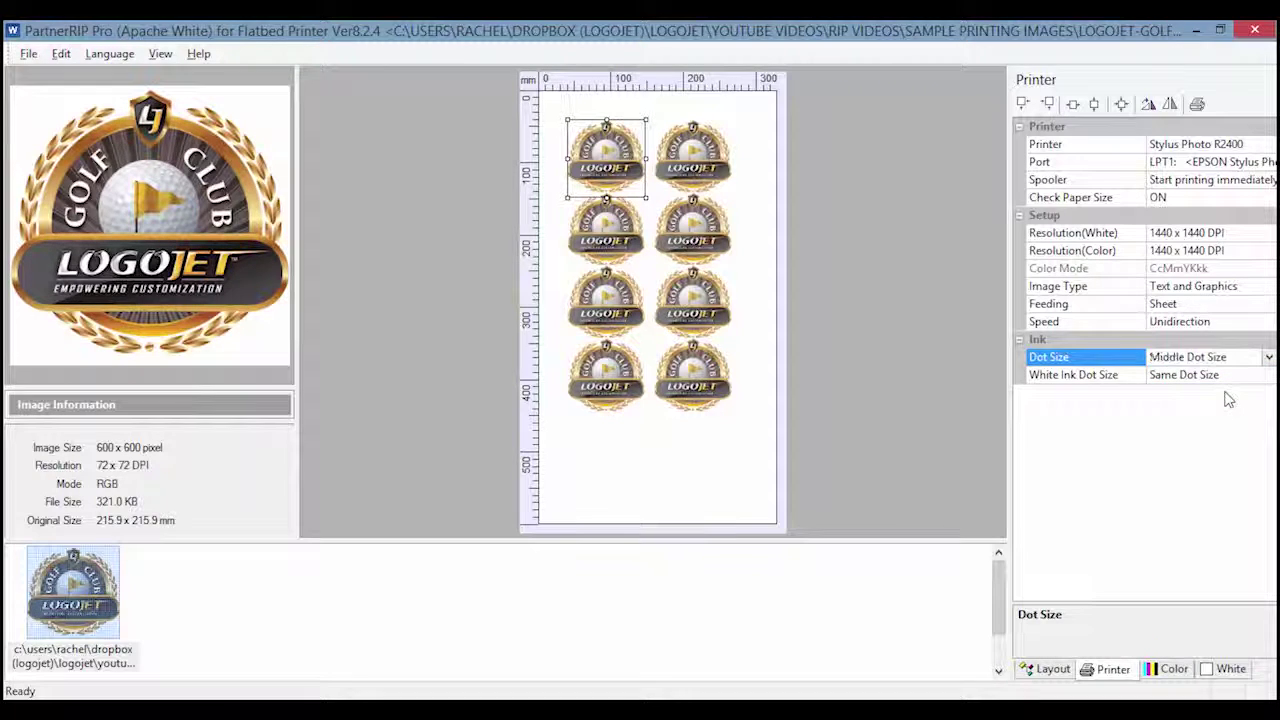
click(1132, 382)
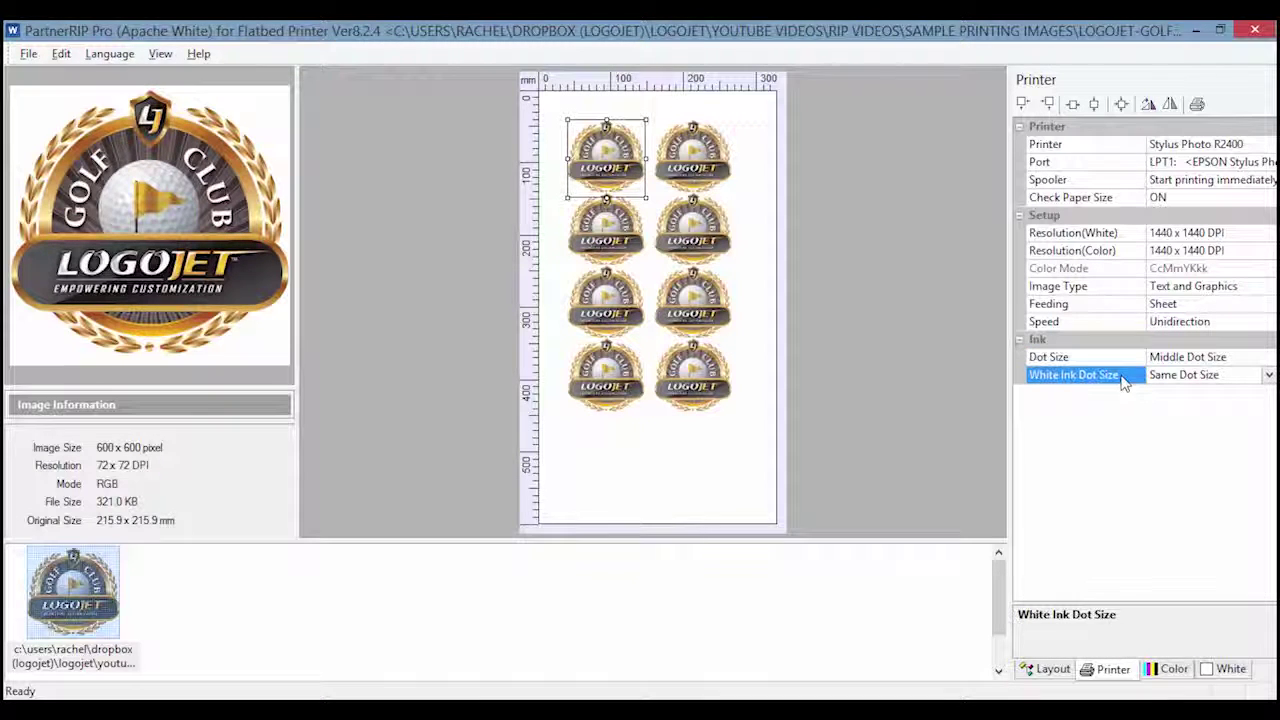
click(1269, 376)
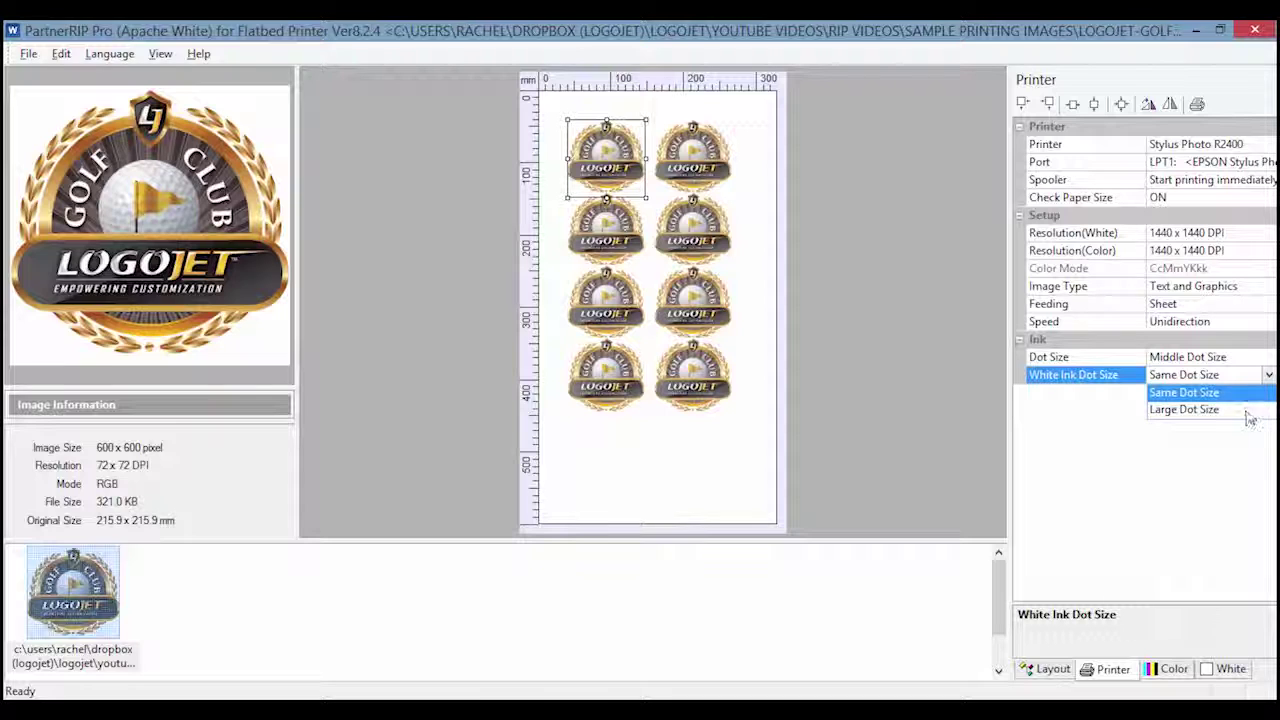
click(1254, 394)
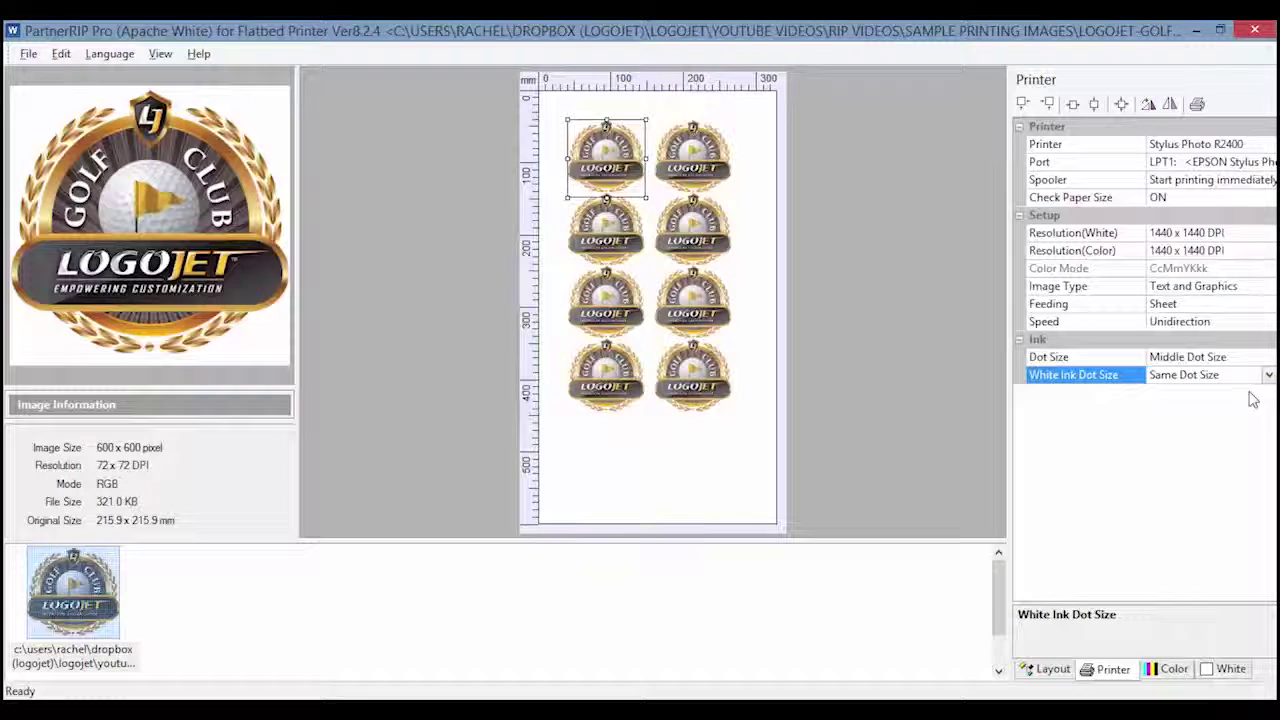